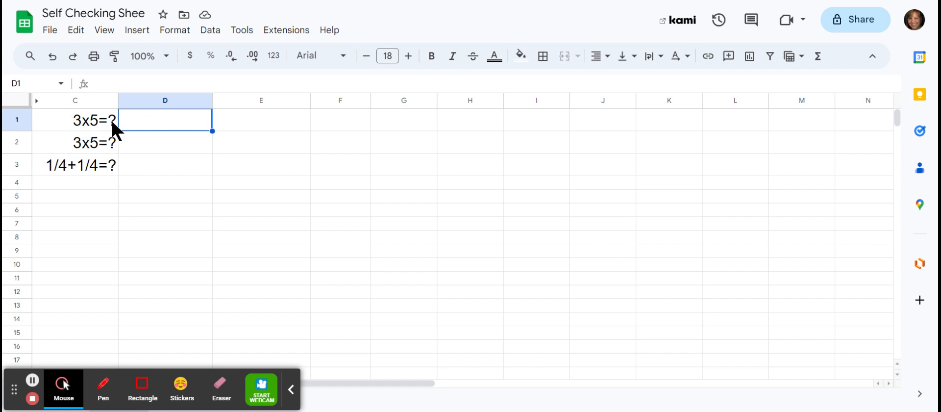
# - Test the answer cell D1 with the wrong answers 12 and 13
pyautogui.click(80, 128)
pyautogui.click(162, 119)
pyautogui.write('15')
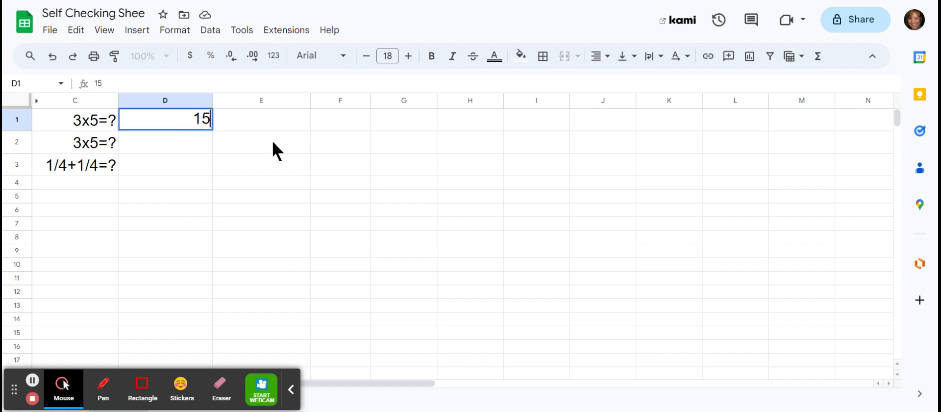
pyautogui.press('BackSpace')
pyautogui.write('2')
pyautogui.press('Return')
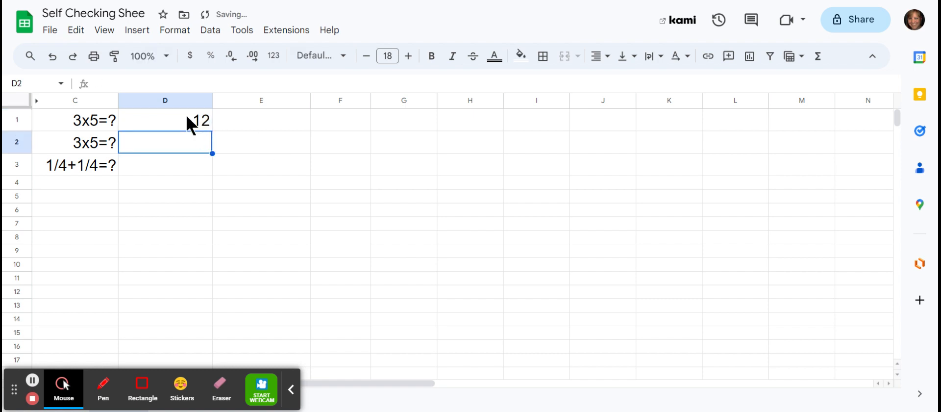
pyautogui.click(198, 118)
pyautogui.write('13')
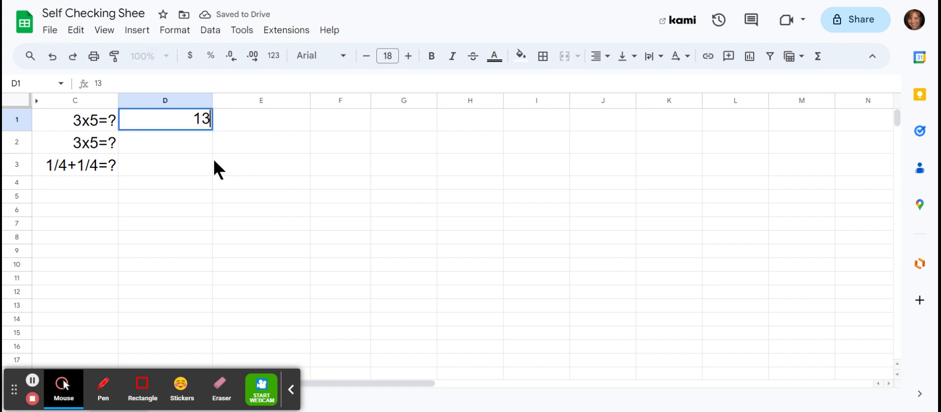
pyautogui.press('Return')
# - Enter the answer 15 in cell D1 for the first 3x5 question
pyautogui.click(195, 128)
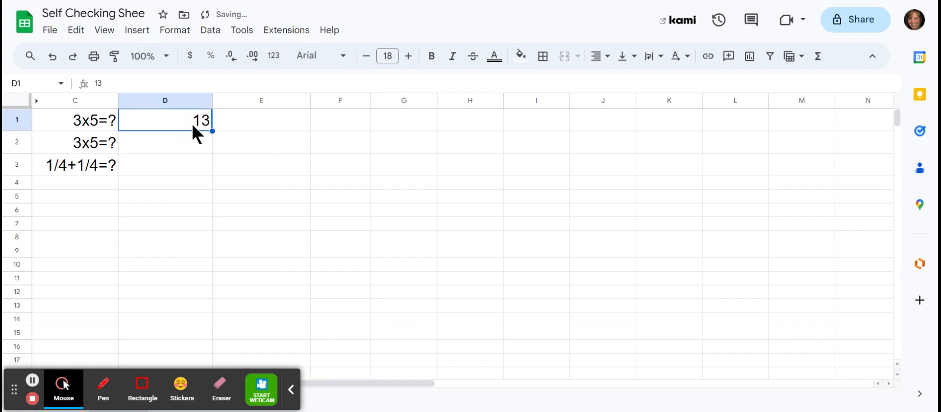
pyautogui.write('15')
pyautogui.press('Return')
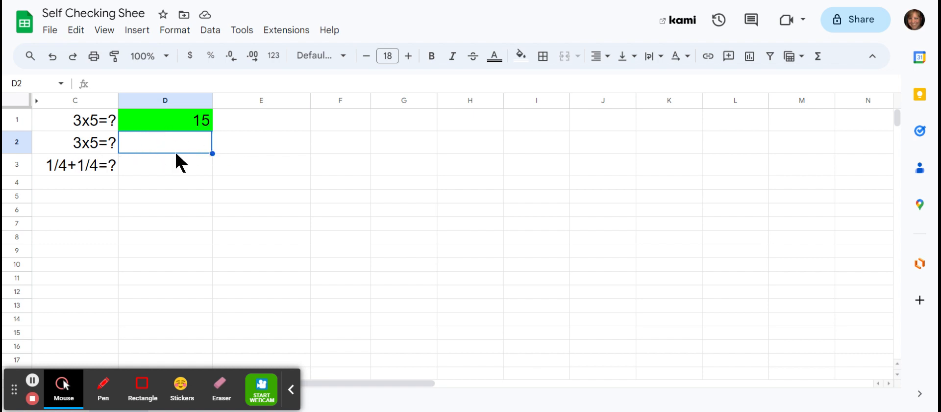
# - Enter the answer "3x5 15" in cell D2, with a space instead of the equals sign
pyautogui.write('3x5=')
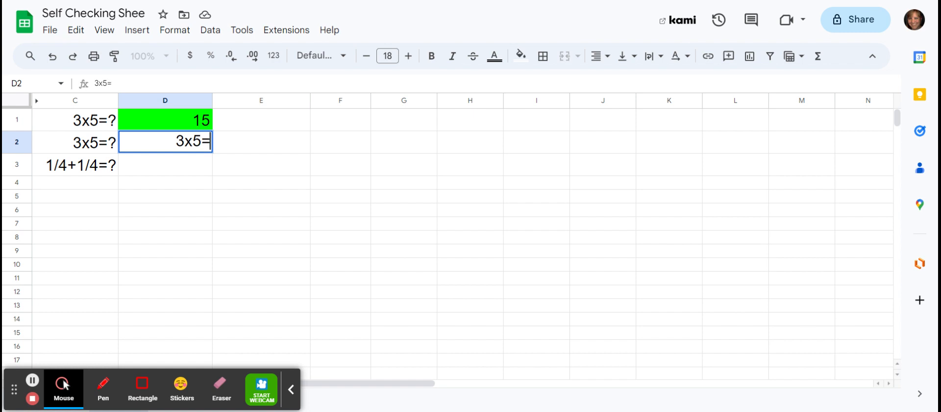
pyautogui.write('1')
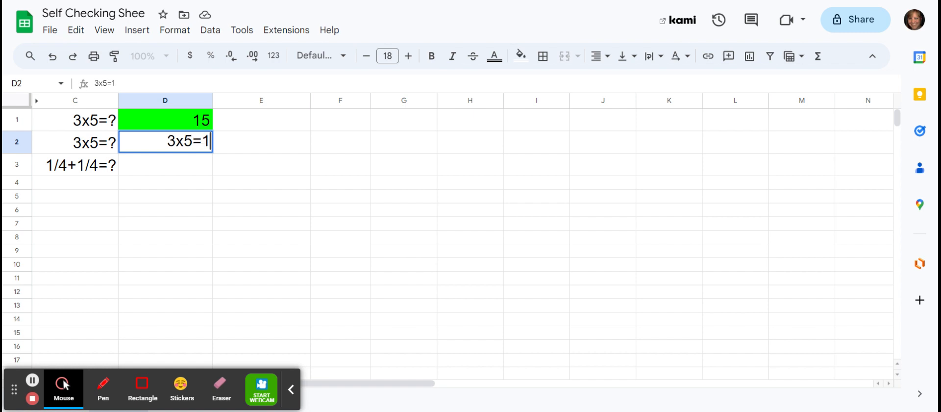
pyautogui.write('5')
pyautogui.press('Left')
pyautogui.press('Left')
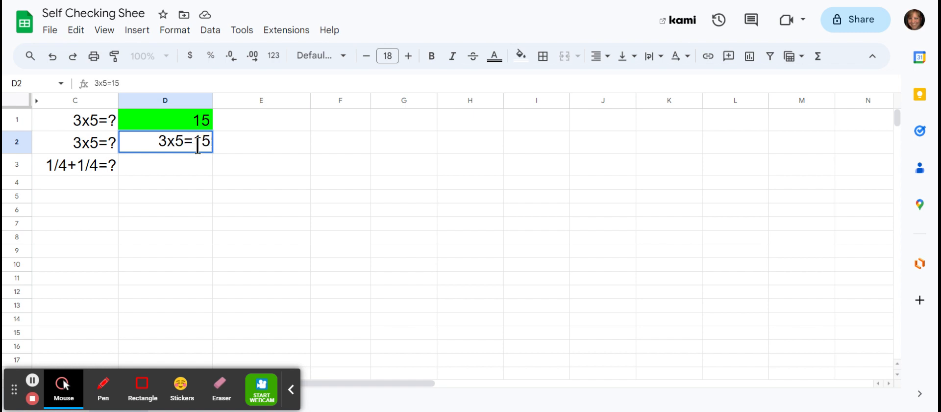
pyautogui.press('BackSpace')
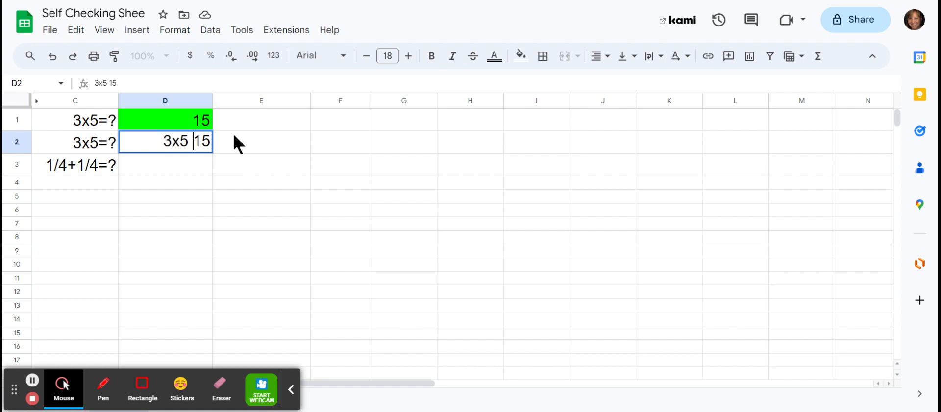
pyautogui.click(220, 160)
# - Correct the answer in cell D2 to 3x5=15
pyautogui.click(193, 141)
pyautogui.doubleClick(193, 141)
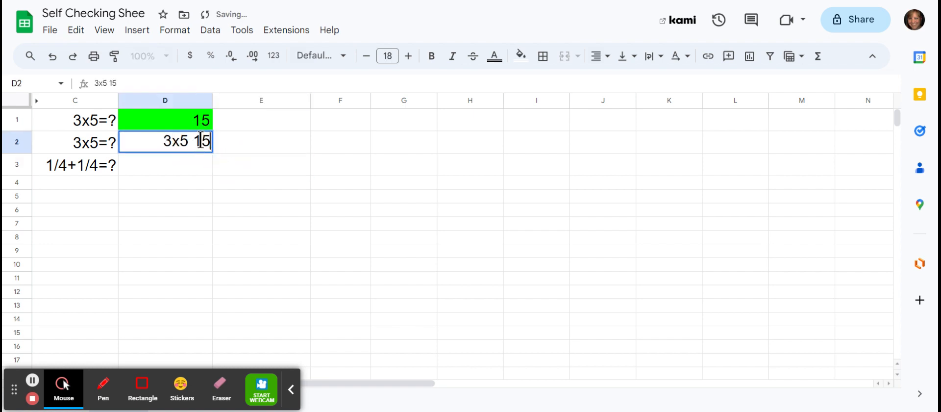
pyautogui.press('BackSpace')
pyautogui.write('=')
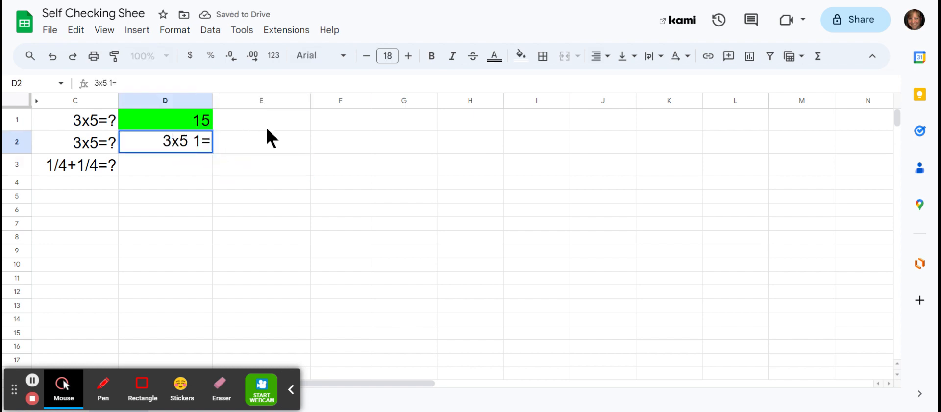
pyautogui.press('BackSpace')
pyautogui.press('BackSpace')
pyautogui.press('BackSpace')
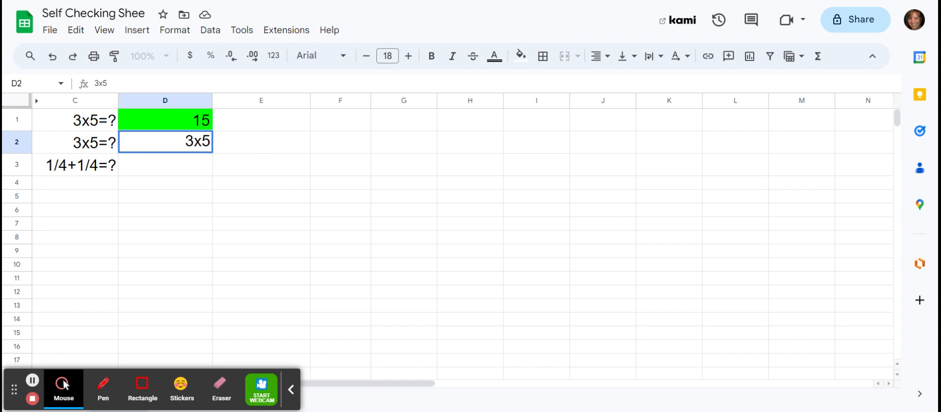
pyautogui.write('=15')
pyautogui.press('Return')
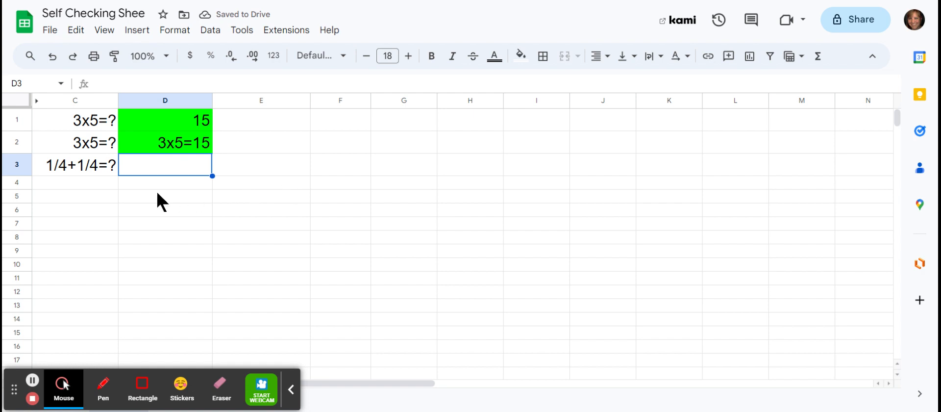
# - Enter the full equation 1/4+1/4=1/2 as the answer in cell D3
pyautogui.click(128, 165)
pyautogui.write('1')
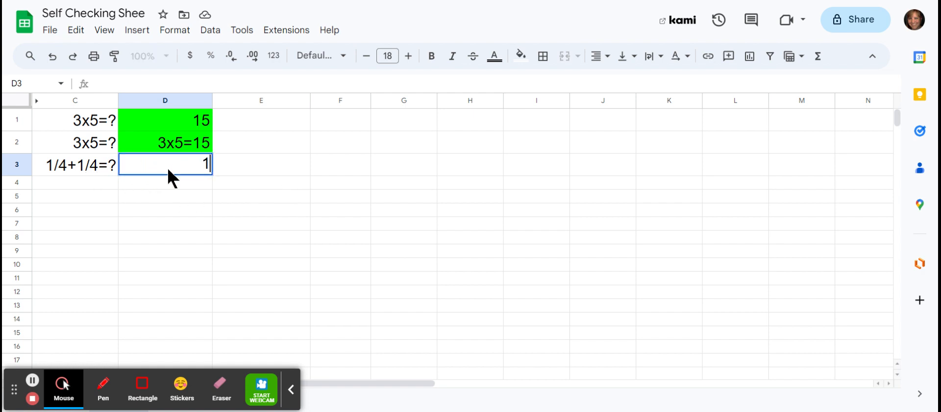
pyautogui.write('/4+1/4')
pyautogui.write('=1')
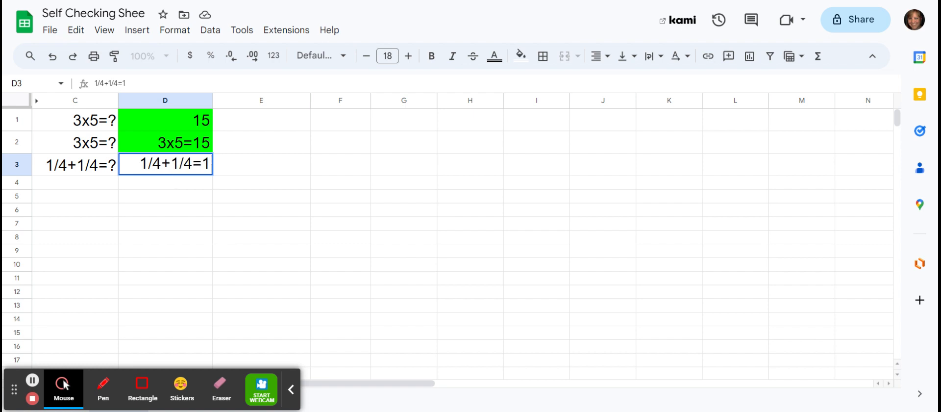
pyautogui.write('/2')
pyautogui.press('Return')
# - Change the result of the fraction equation in cell D3 to 2/4
pyautogui.doubleClick(208, 165)
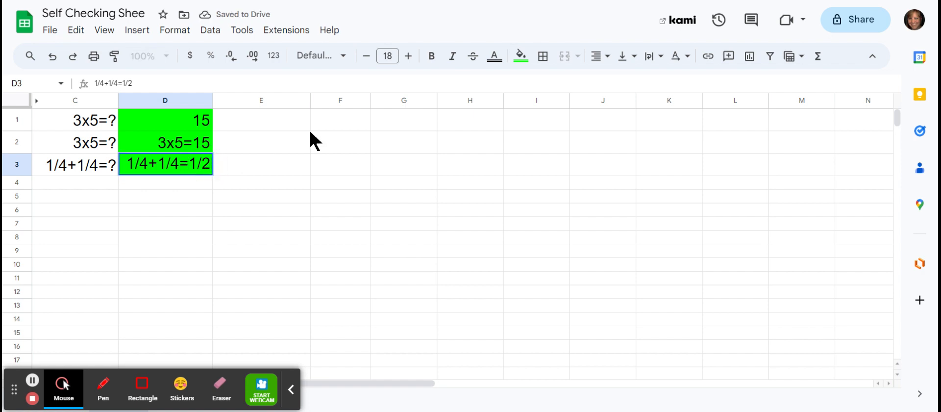
pyautogui.press('BackSpace')
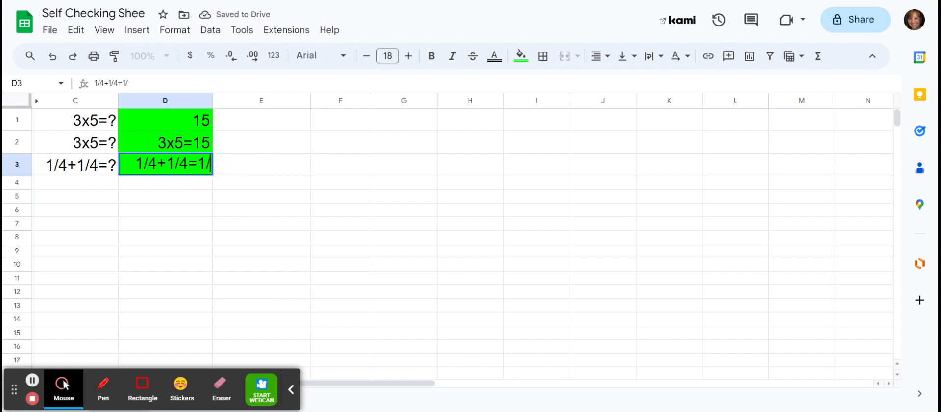
pyautogui.press('BackSpace')
pyautogui.press('BackSpace')
pyautogui.write('2/4')
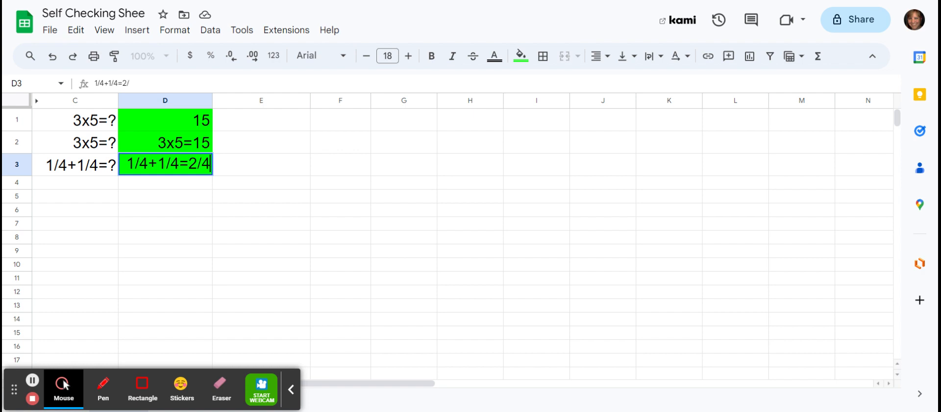
pyautogui.press('Return')
# - Change the equation in cell D3 to the wrong answer 1/4+1/4=2/8
pyautogui.click(210, 163)
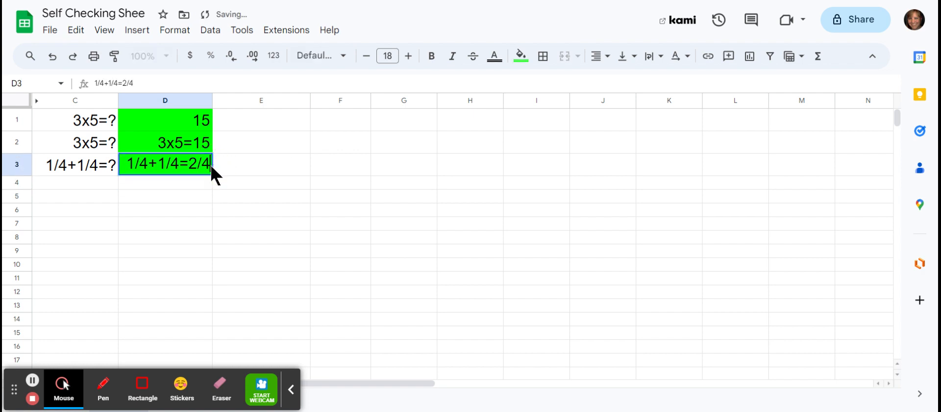
pyautogui.press('Return')
pyautogui.press('BackSpace')
pyautogui.press('BackSpace')
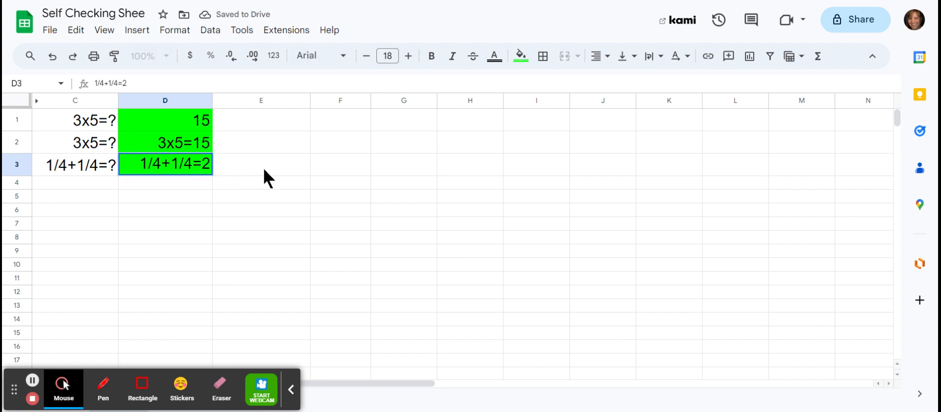
pyautogui.write('/')
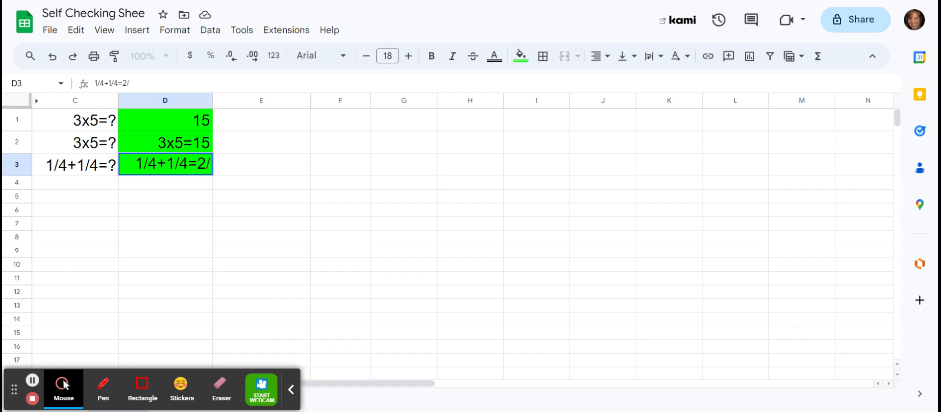
pyautogui.write('8')
pyautogui.press('Return')
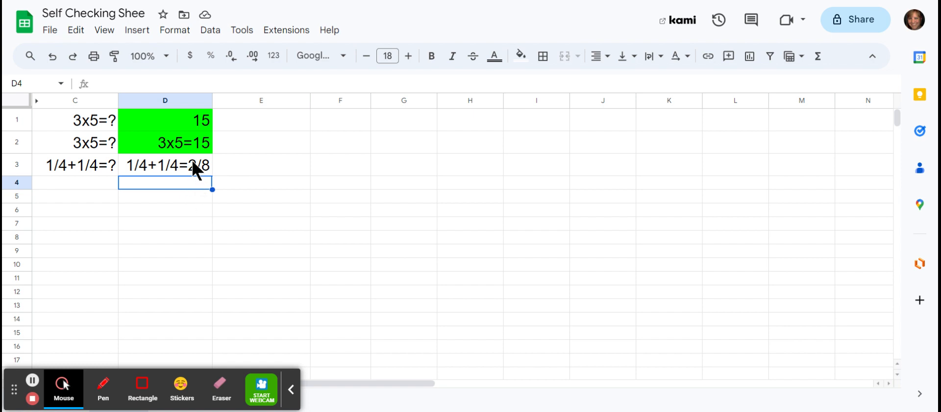
# - Unhide columns A and B, located before the example questions in column C
pyautogui.click(192, 160)
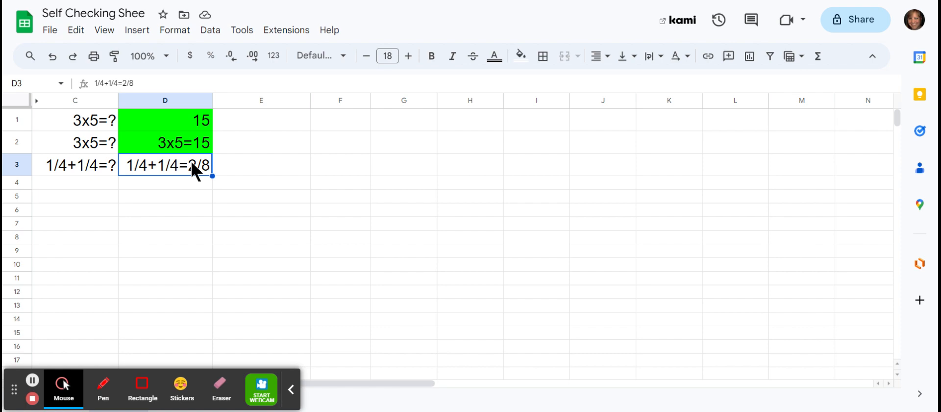
pyautogui.click(36, 100)
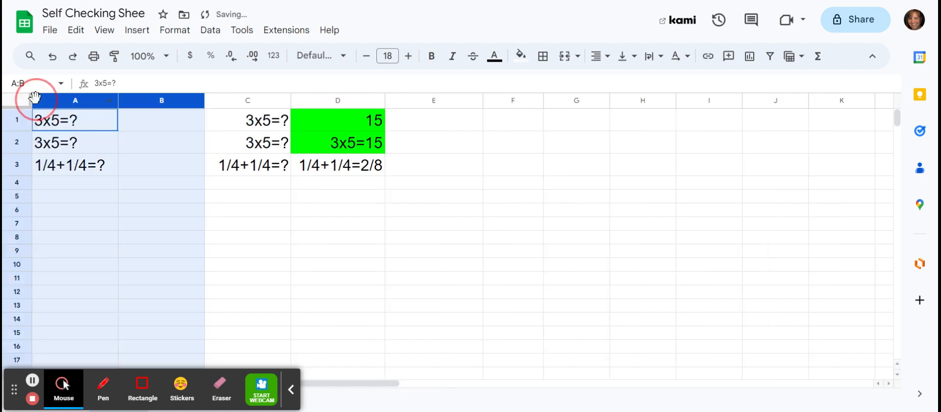
pyautogui.click(259, 239)
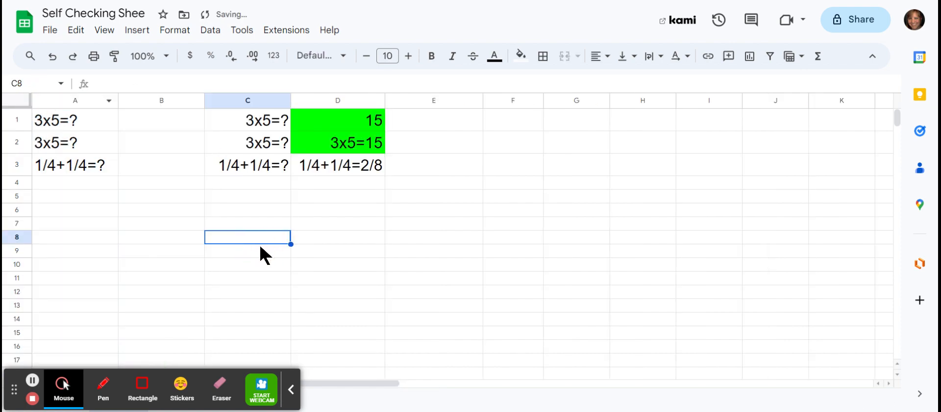
# - Review the three questions in cells A1 to A3
pyautogui.click(86, 118)
pyautogui.click(81, 139)
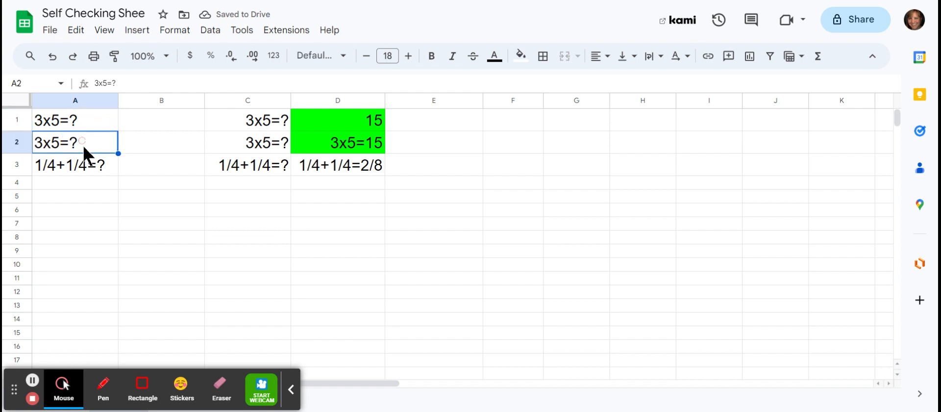
pyautogui.press('Down')
pyautogui.click(81, 116)
pyautogui.click(84, 140)
pyautogui.click(83, 162)
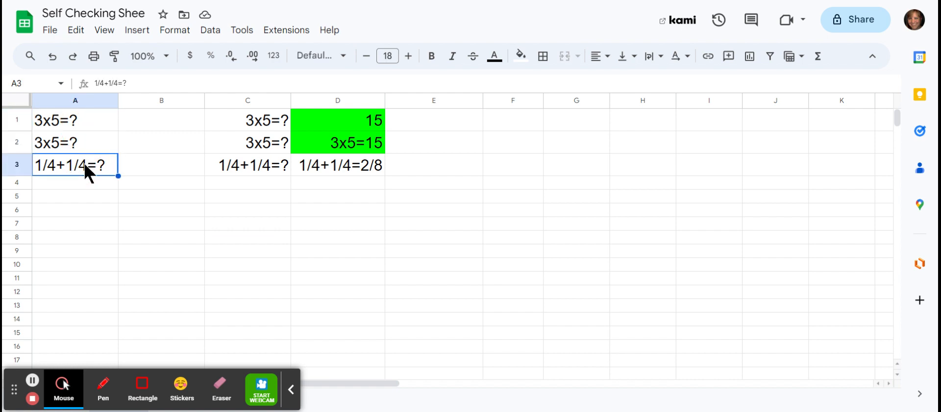
# - Try the answer 15 in cell B1 and clear the cell again
pyautogui.click(162, 121)
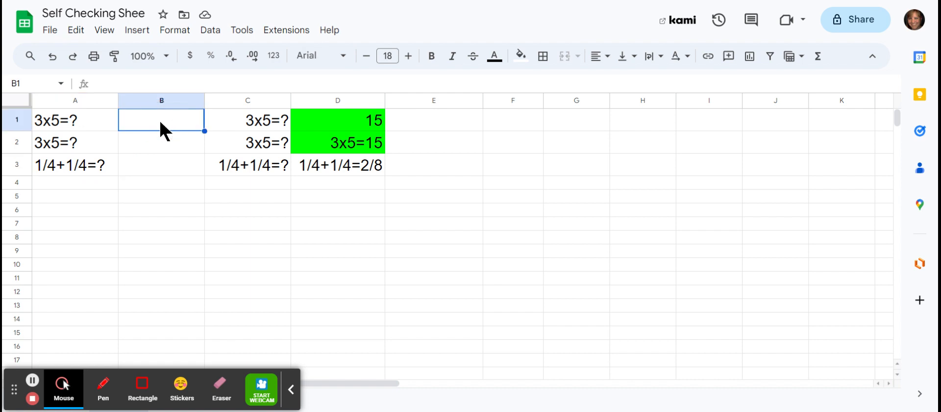
pyautogui.write('15')
pyautogui.press('Return')
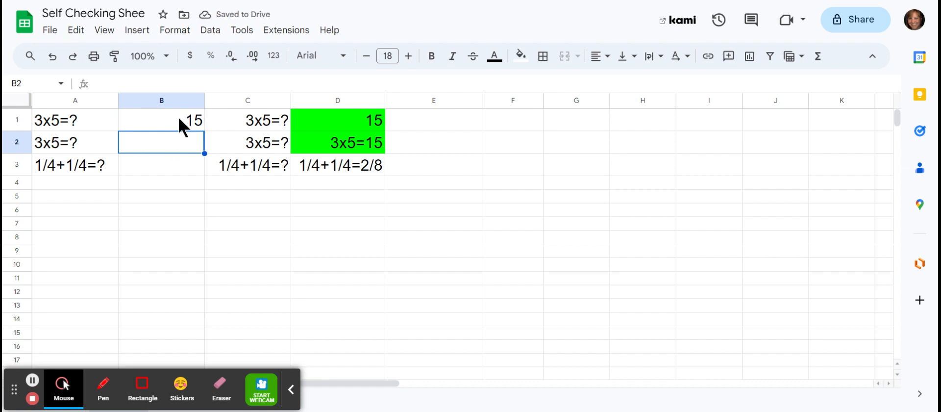
pyautogui.click(174, 118)
pyautogui.press('Delete')
# - Format all cells of the sheet as plain text and select the empty answer cell B1
pyautogui.click(149, 100)
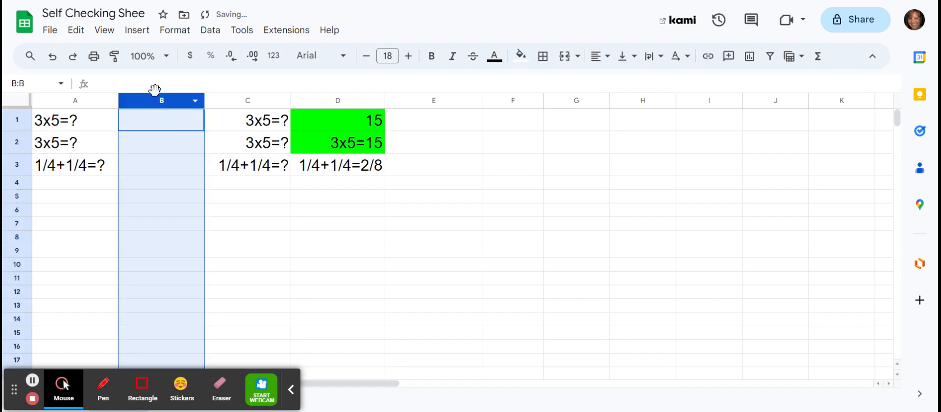
pyautogui.click(18, 98)
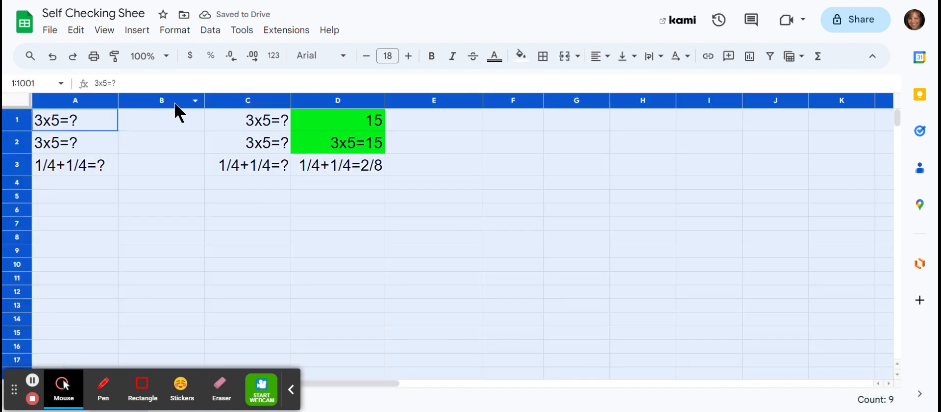
pyautogui.click(175, 30)
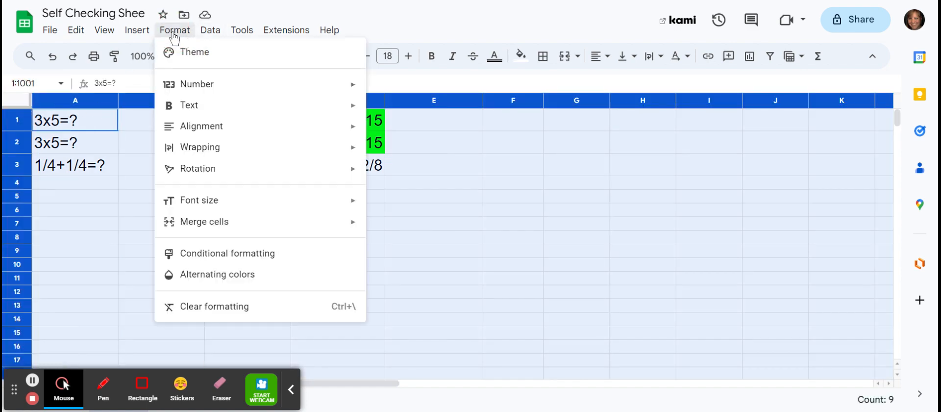
pyautogui.click(241, 85)
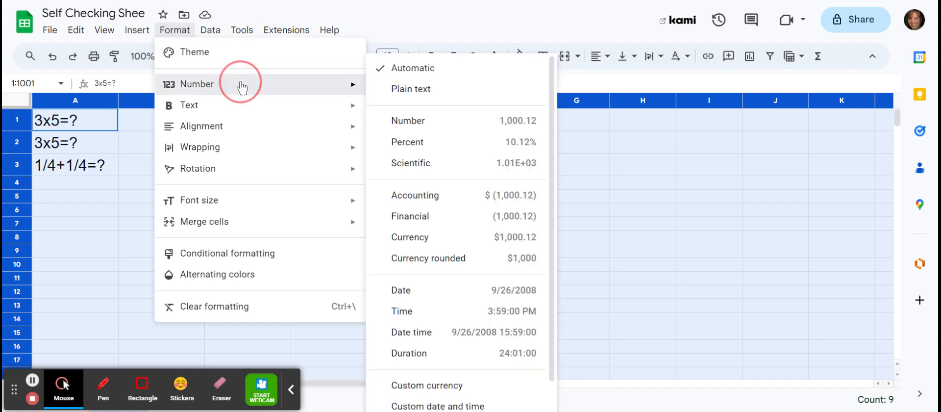
pyautogui.click(419, 91)
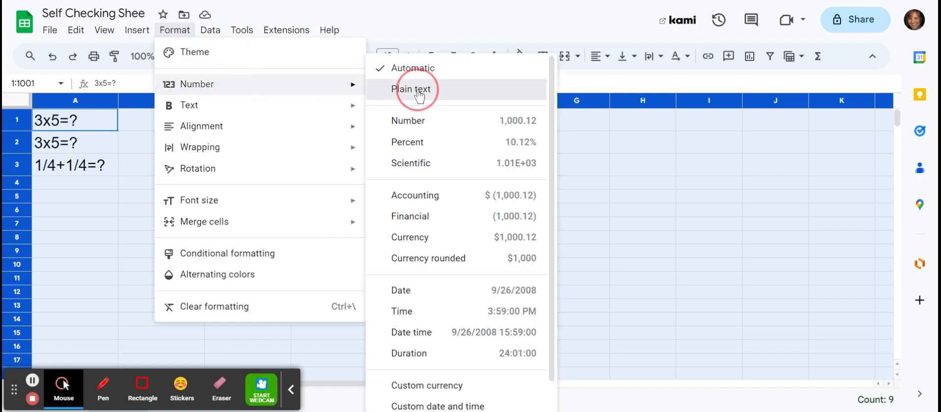
pyautogui.click(172, 124)
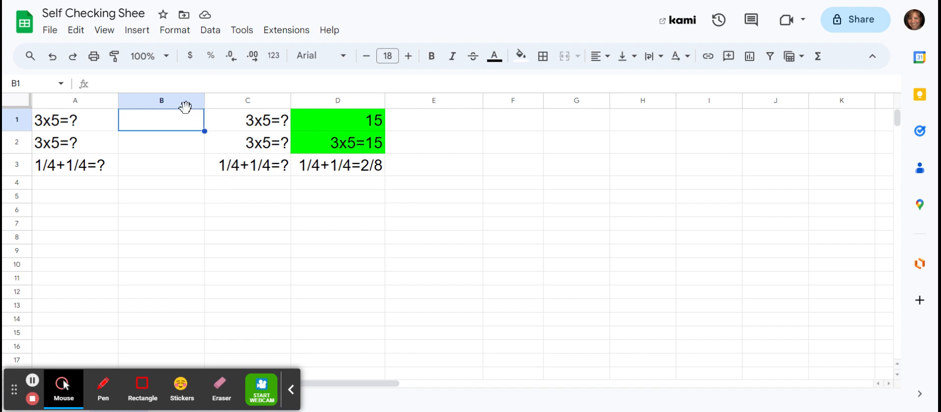
# - Check the number format applied to cell B1
pyautogui.click(175, 30)
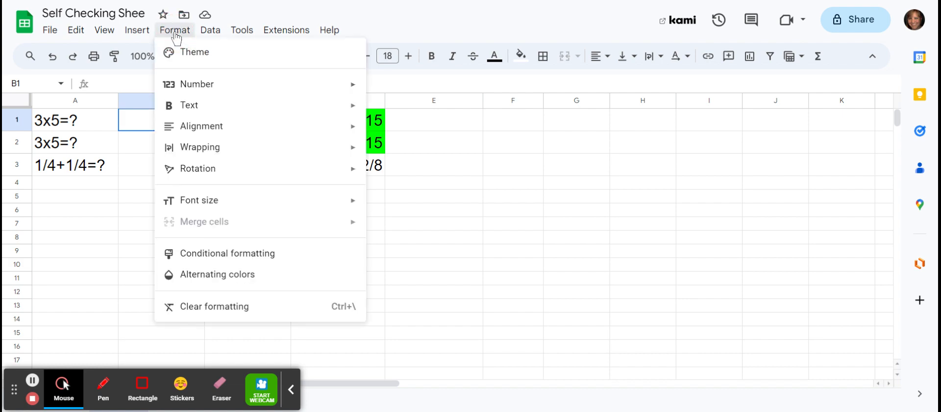
pyautogui.moveTo(137, 30)
pyautogui.moveTo(184, 44)
pyautogui.moveTo(176, 30)
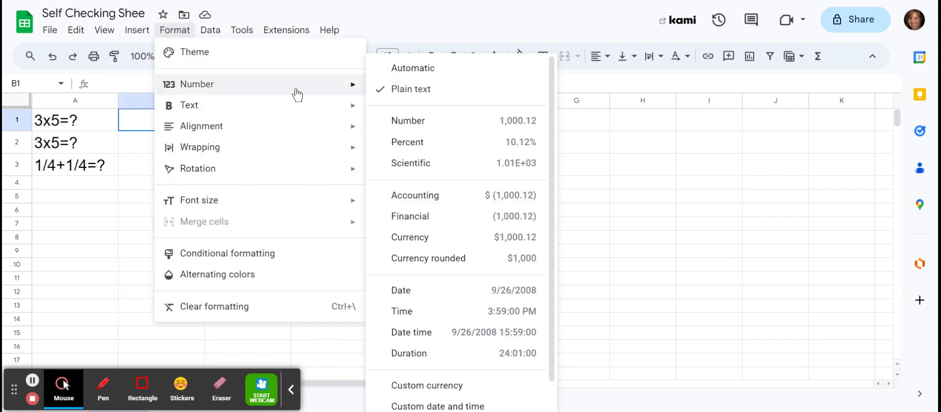
pyautogui.moveTo(294, 88)
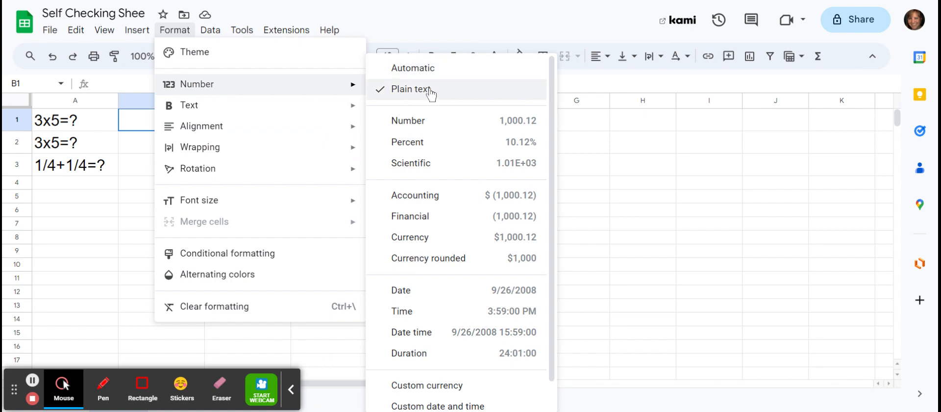
# - Enter the answer 15 in cell B1 and the full equation 3x5=15 in cell B2
pyautogui.click(130, 119)
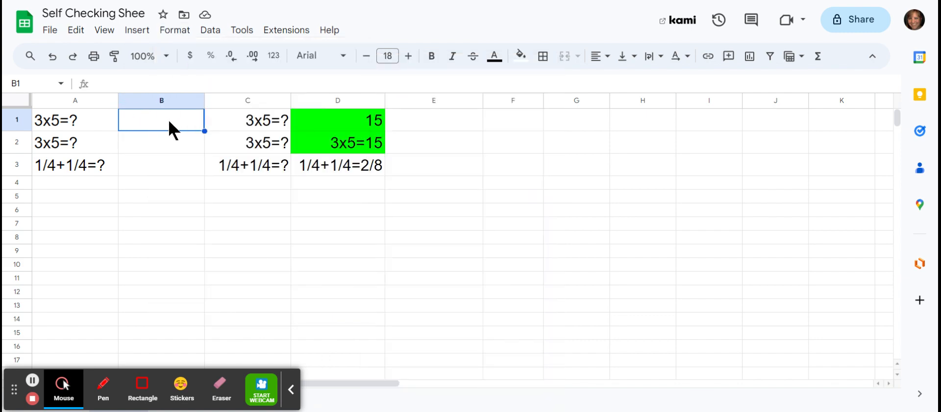
pyautogui.write('15')
pyautogui.press('Return')
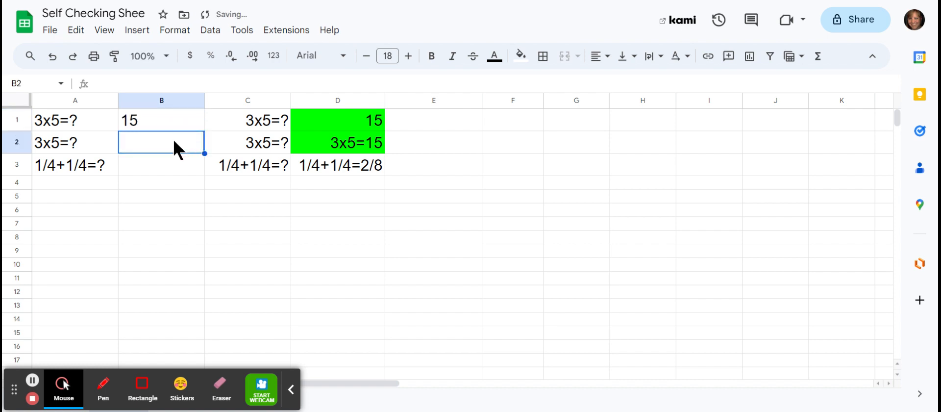
pyautogui.write('3x')
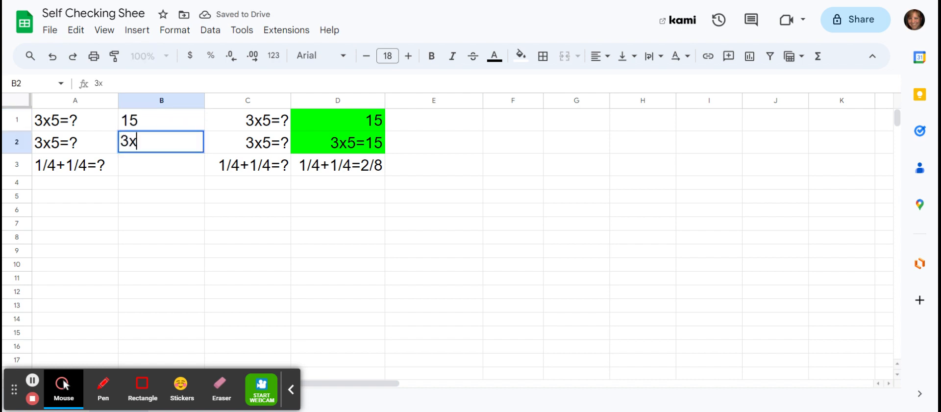
pyautogui.write('5=15')
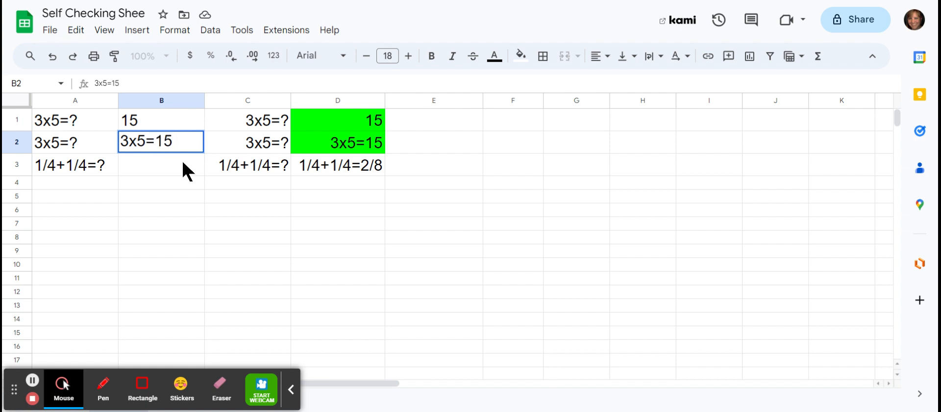
# - Write the fraction answer 1/4+1/4=2/4 in cell B3
pyautogui.click(184, 168)
pyautogui.write('1/')
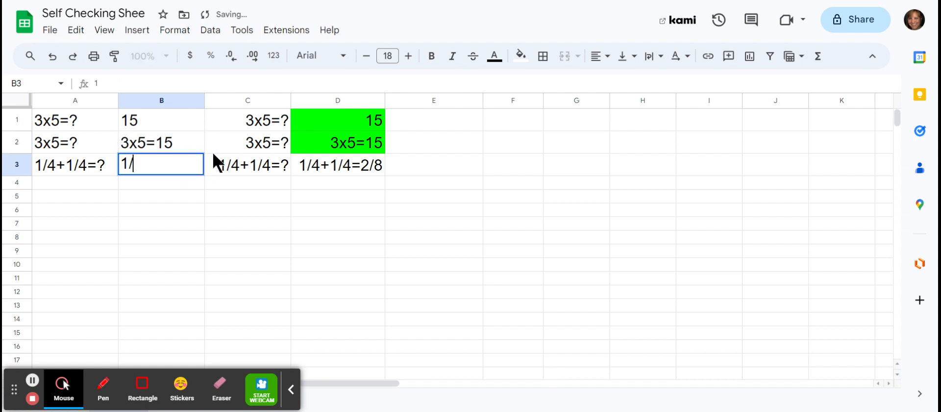
pyautogui.write('4+1/4')
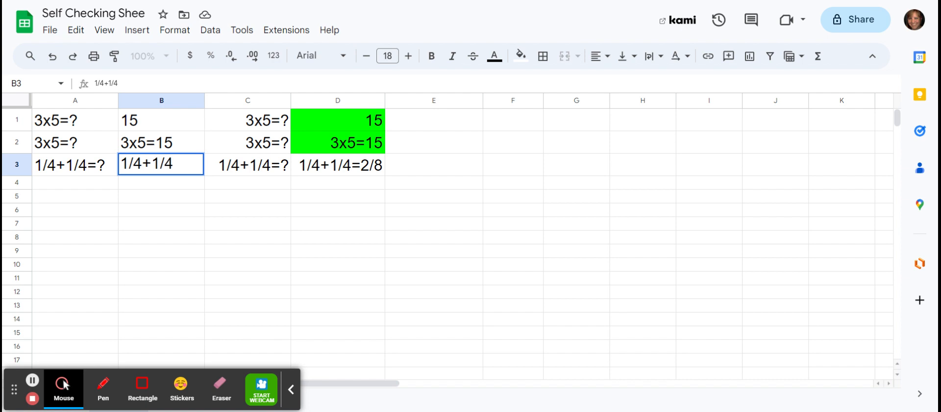
pyautogui.write('+')
pyautogui.press('BackSpace')
pyautogui.press('BackSpace')
pyautogui.write('=')
pyautogui.press('BackSpace')
pyautogui.write('4=2/4')
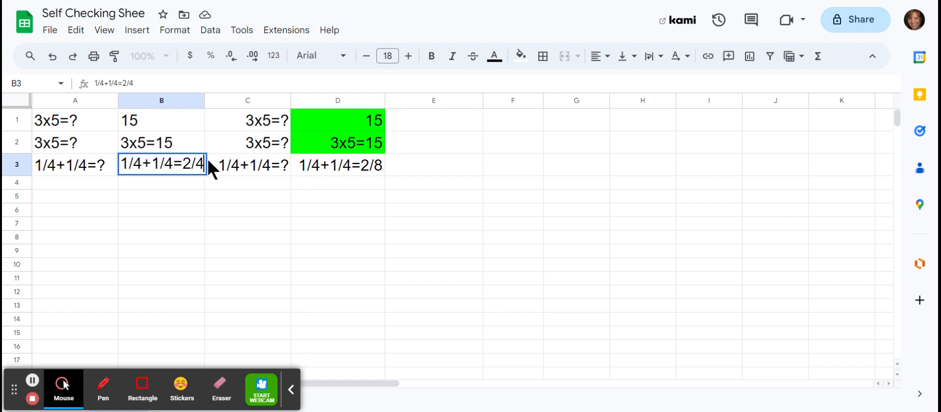
# - Add the alternative answer 1/4+1/4=1/2 on a second line within cell B3
pyautogui.hotkey('ctrl', 'Return')
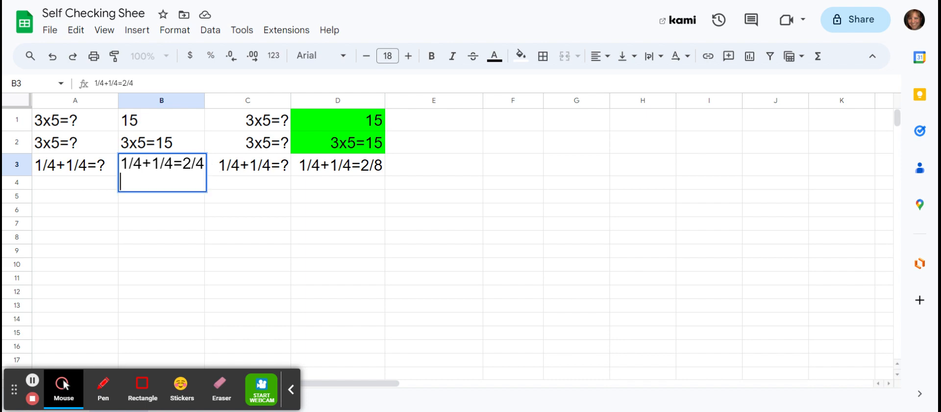
pyautogui.write('1/4+1/')
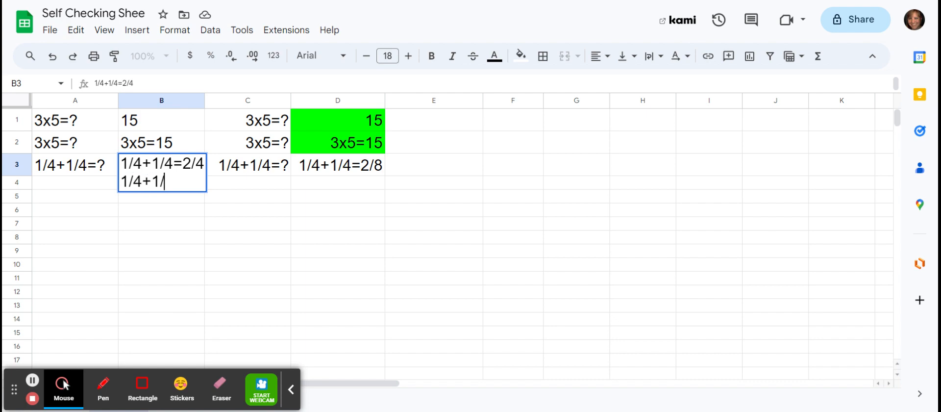
pyautogui.write('4=1/2')
pyautogui.click(229, 223)
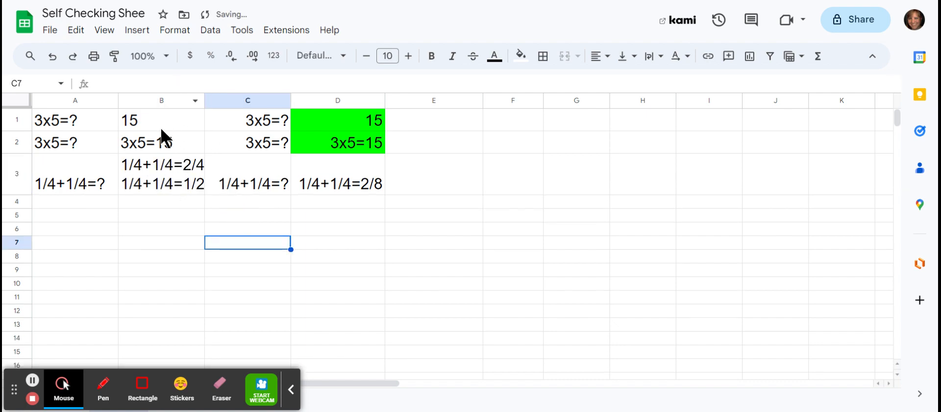
# - Hide the example columns C and D
pyautogui.rightClick(258, 95)
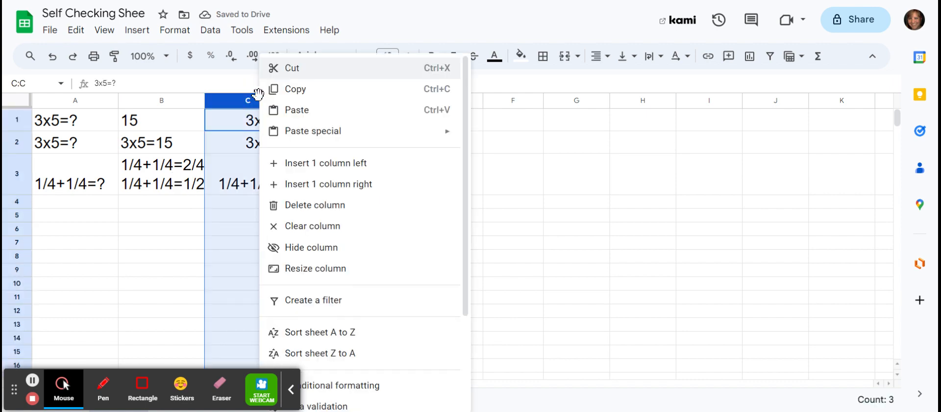
pyautogui.click(242, 100)
pyautogui.moveTo(338, 101); pyautogui.dragTo(267, 100)
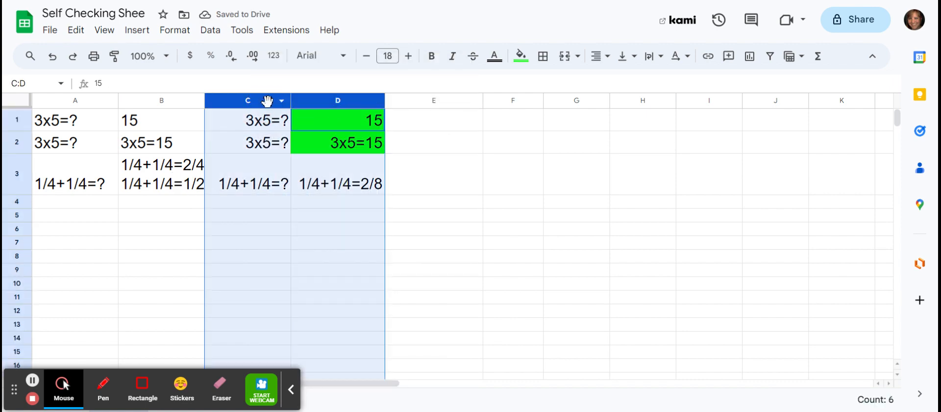
pyautogui.rightClick(267, 100)
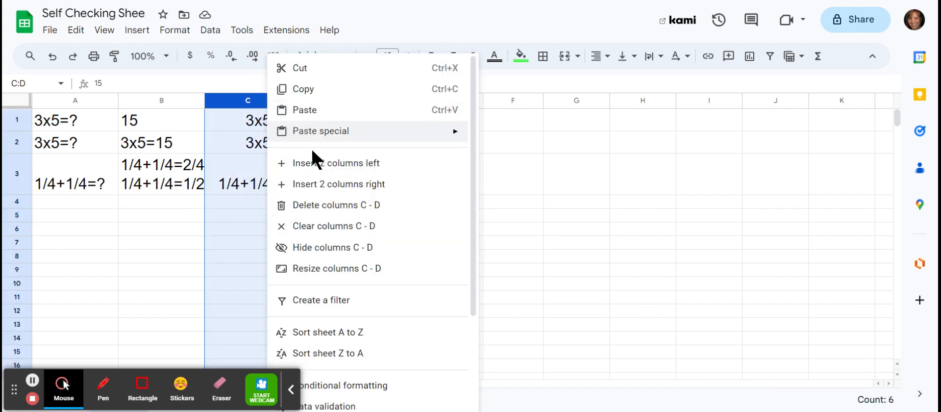
pyautogui.click(333, 248)
pyautogui.click(375, 231)
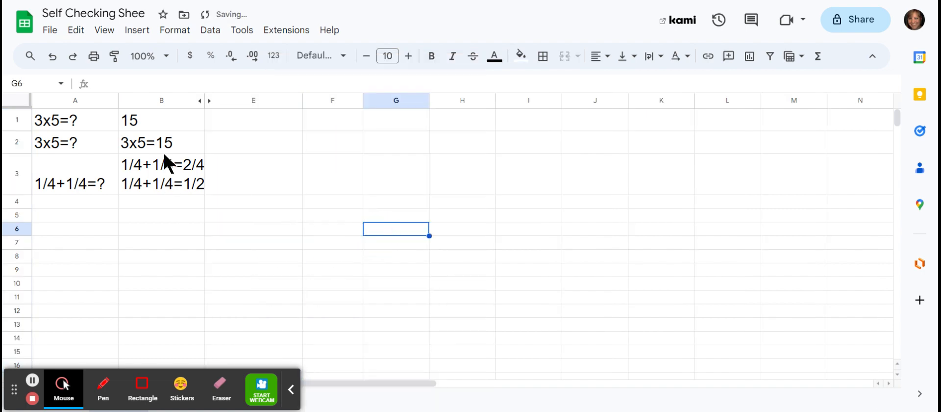
# - Create a conditional formatting rule for cell B1 with the condition Text is exactly 15
pyautogui.click(180, 124)
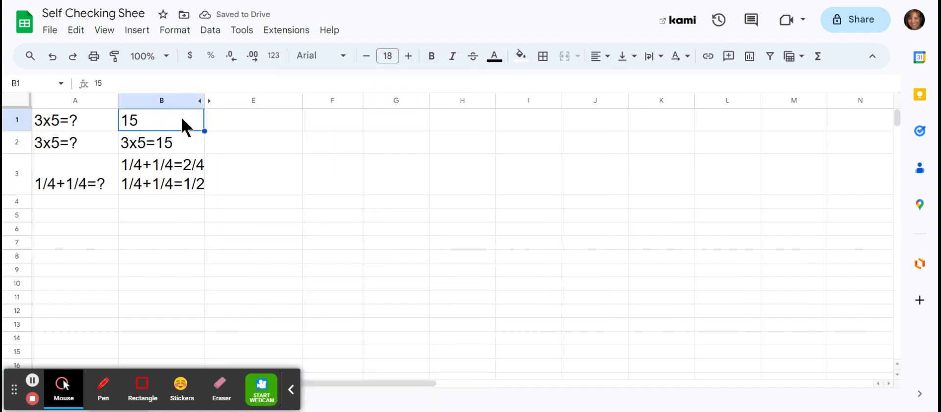
pyautogui.click(161, 120)
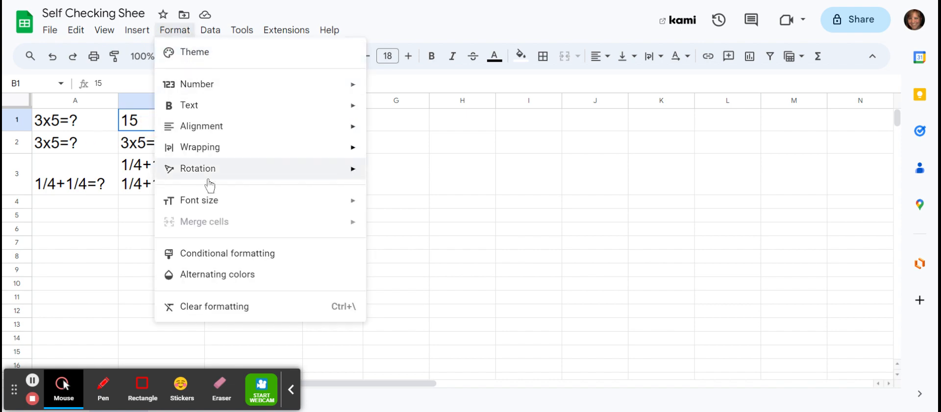
pyautogui.click(228, 252)
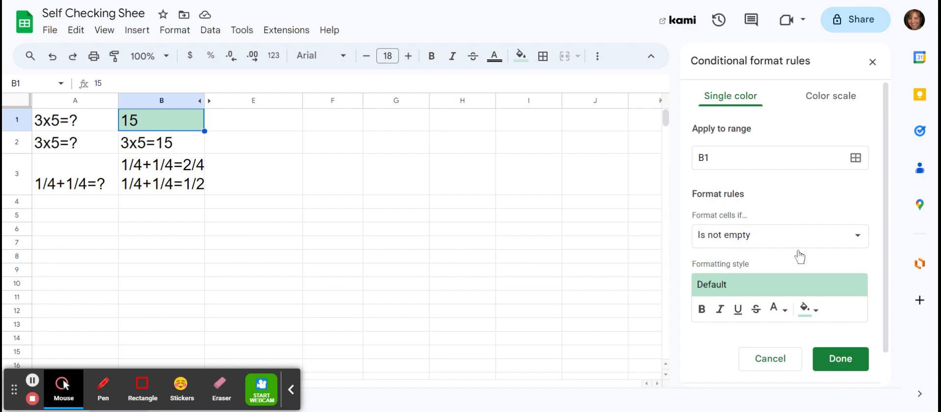
pyautogui.click(830, 239)
pyautogui.click(850, 241)
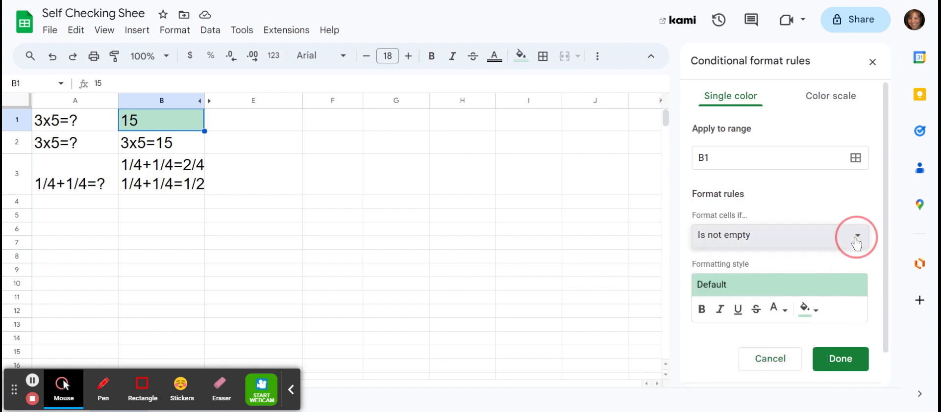
pyautogui.click(865, 241)
pyautogui.scroll(-2, 772, 314)
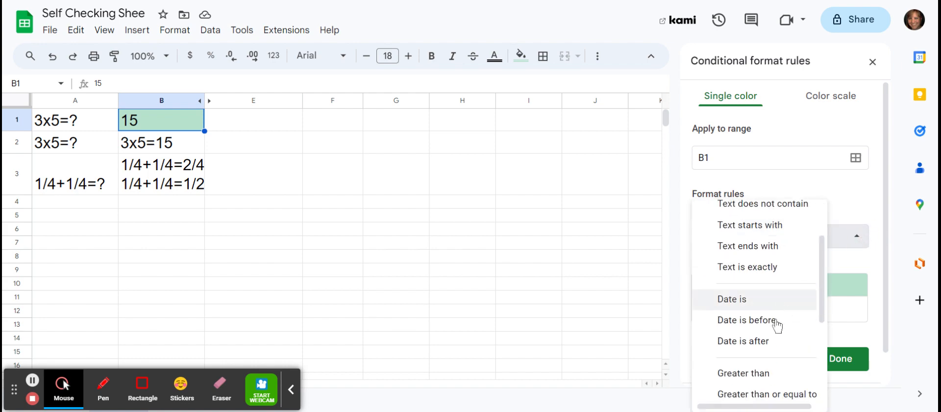
pyautogui.click(763, 269)
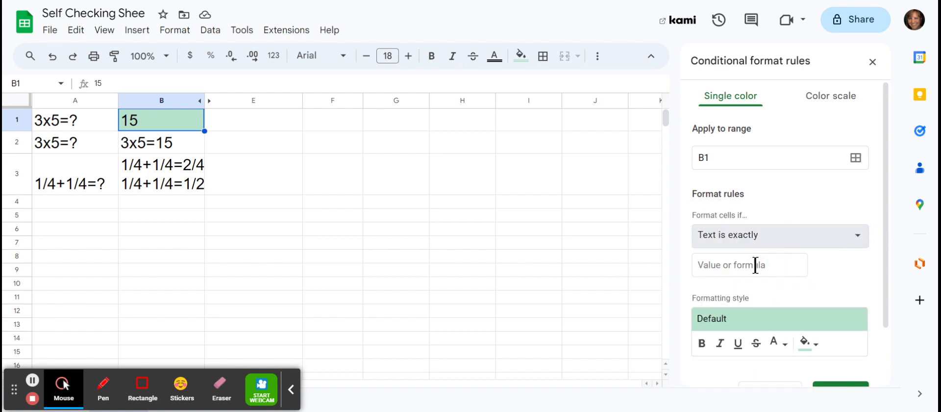
pyautogui.click(756, 265)
pyautogui.write('15')
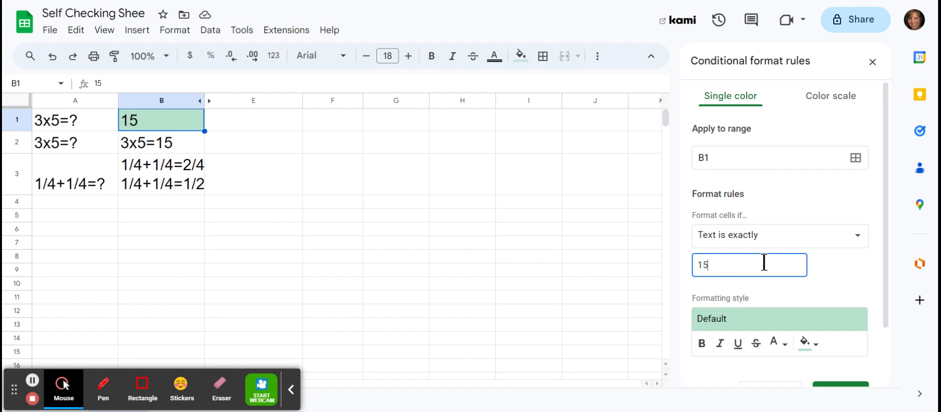
# - Give the B1 rule a bright green fill and save the rule
pyautogui.scroll(-2, 784, 275)
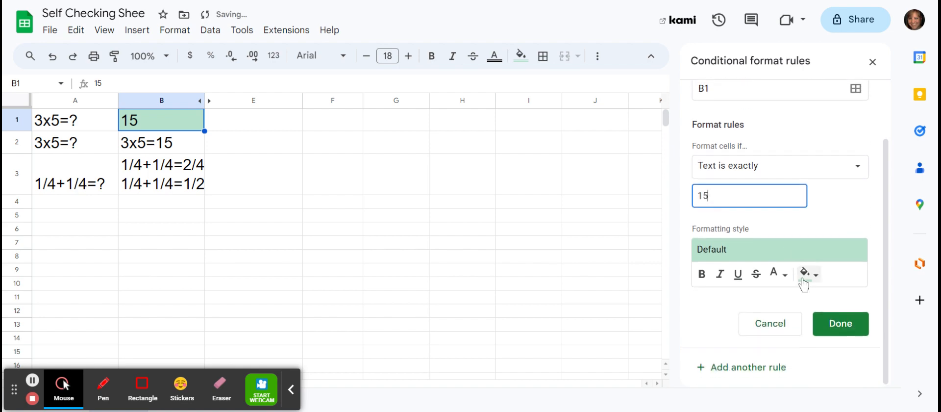
pyautogui.click(811, 275)
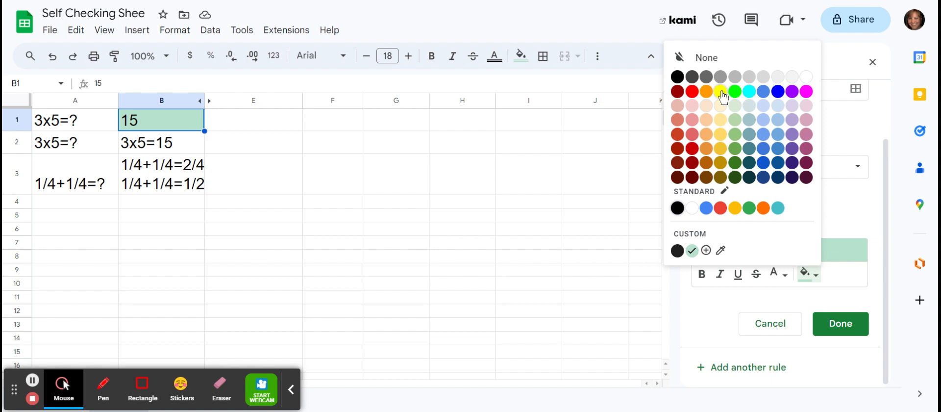
pyautogui.click(741, 92)
pyautogui.click(844, 333)
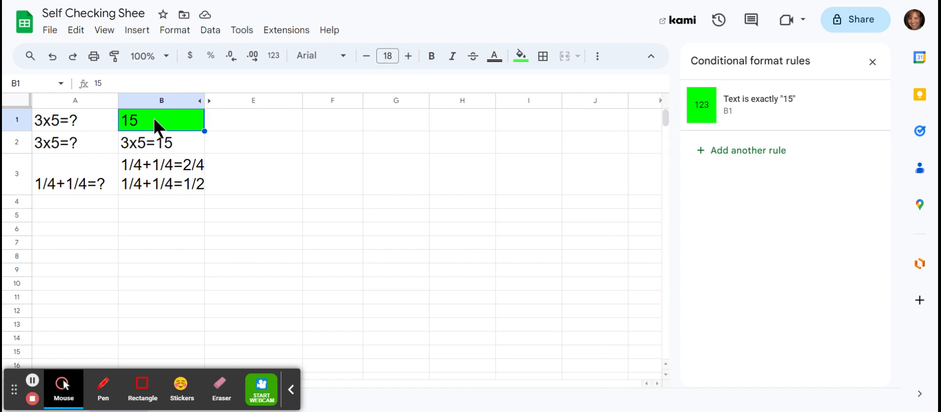
# - Add a conditional formatting rule for cell B2 with the condition Text is exactly
pyautogui.click(159, 146)
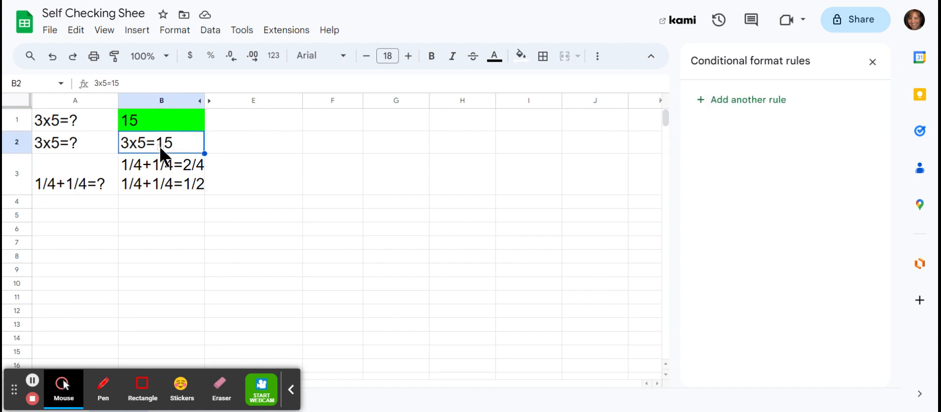
pyautogui.click(715, 100)
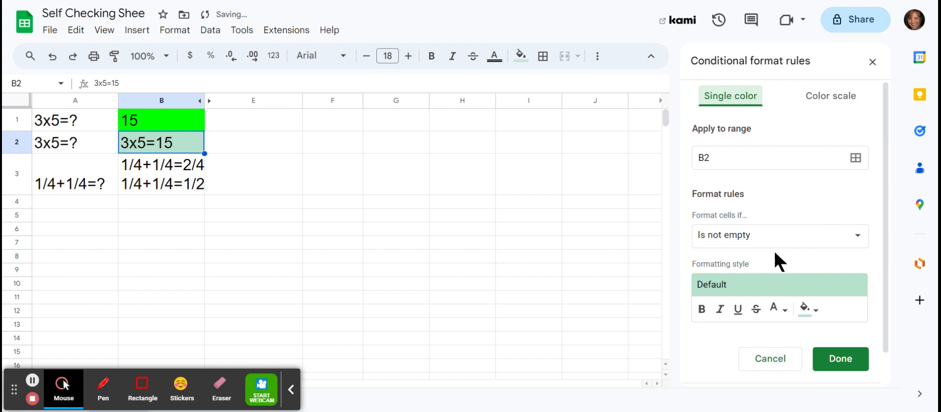
pyautogui.click(775, 236)
pyautogui.click(748, 339)
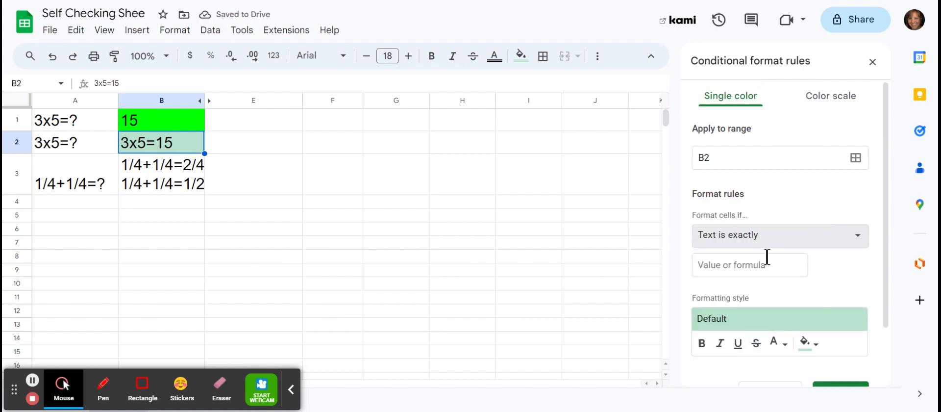
pyautogui.click(759, 264)
pyautogui.write('3x')
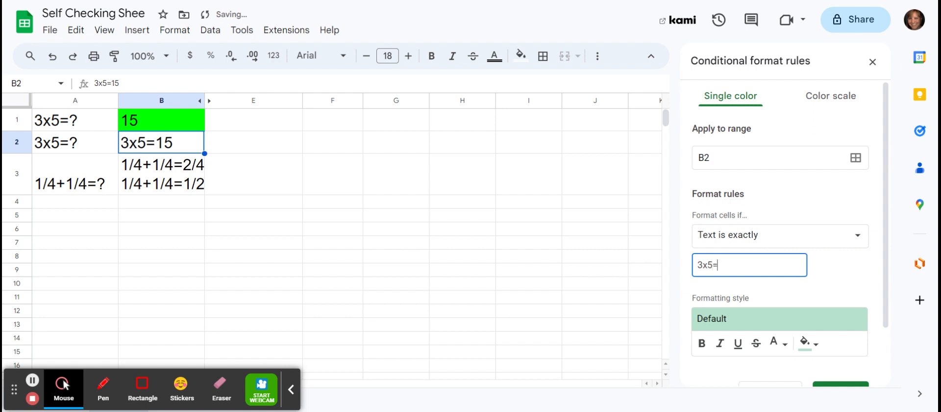
pyautogui.write('5=')
pyautogui.press('BackSpace')
pyautogui.press('BackSpace')
pyautogui.press('BackSpace')
pyautogui.press('BackSpace')
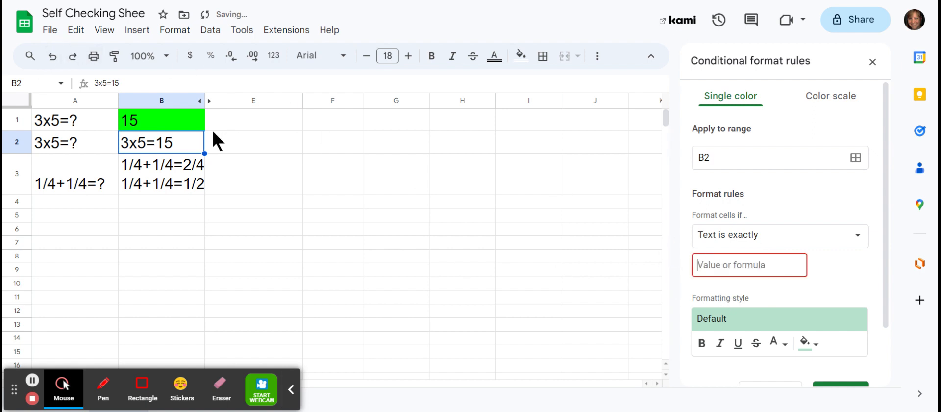
# - Cut the answer 3x5=15 from cell B2 and paste it as the value of the B2 rule
pyautogui.doubleClick(165, 143)
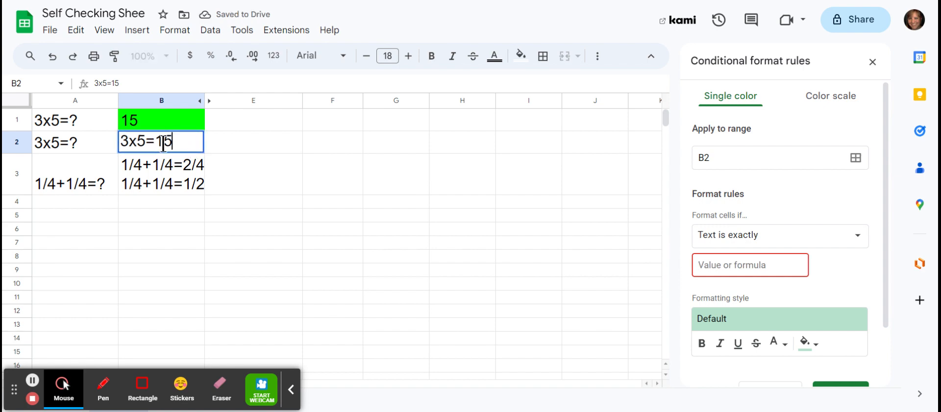
pyautogui.moveTo(165, 143); pyautogui.dragTo(122, 145)
pyautogui.hotkey('ctrl', 'x')
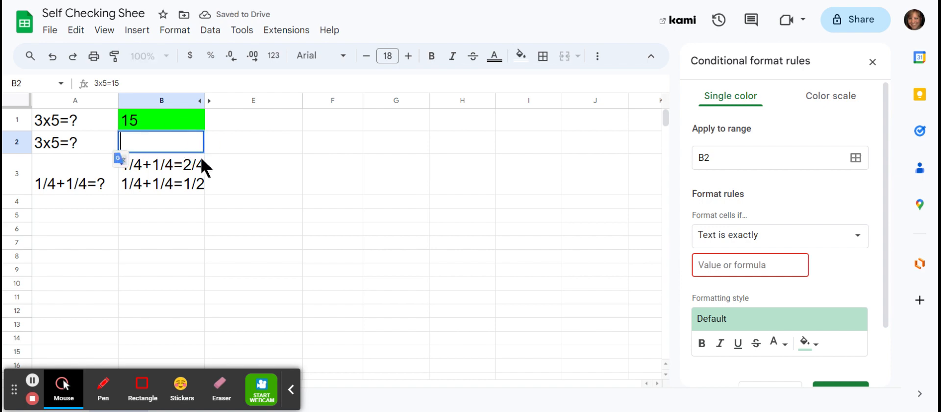
pyautogui.click(718, 258)
pyautogui.hotkey('ctrl', 'v')
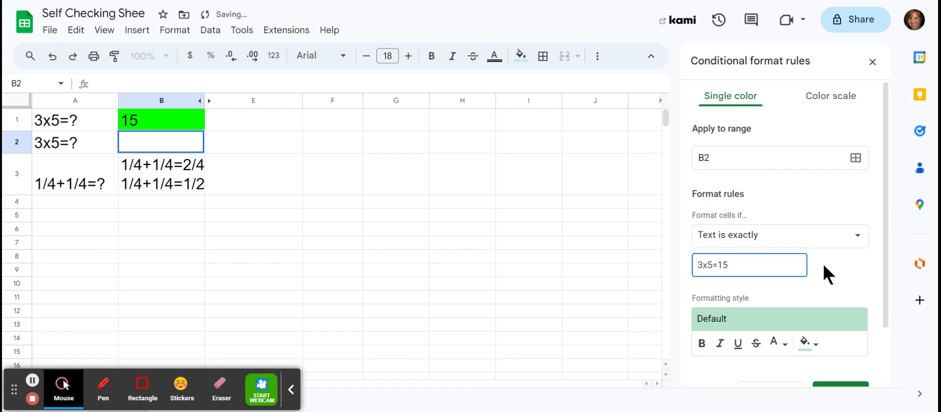
# - Give the B2 rule a bright green fill and save the rule
pyautogui.scroll(-2, 816, 279)
pyautogui.click(810, 274)
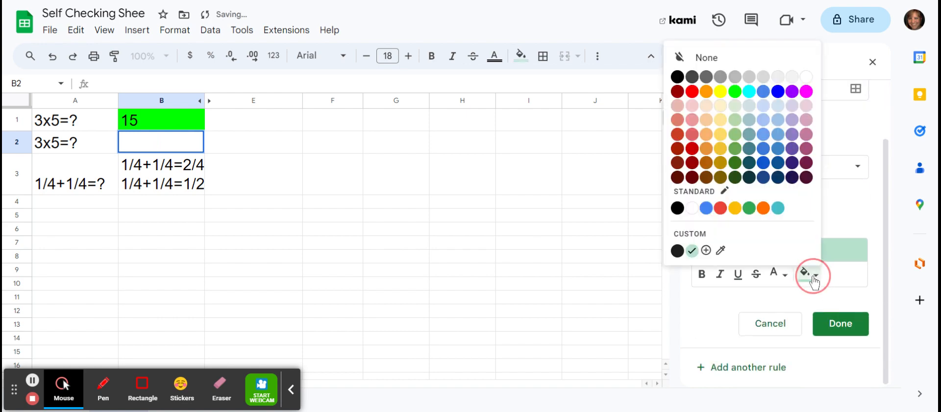
pyautogui.click(735, 91)
pyautogui.click(841, 321)
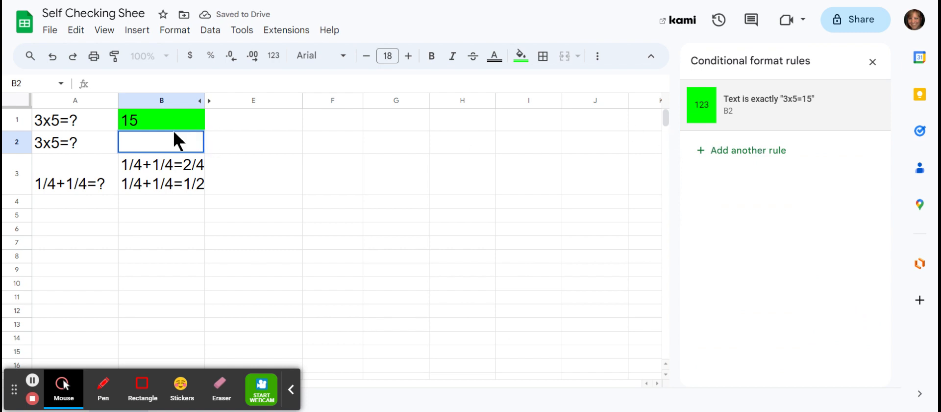
# - Clear the answer 15 from cell B1
pyautogui.doubleClick(160, 134)
pyautogui.click(159, 120)
pyautogui.press('Delete')
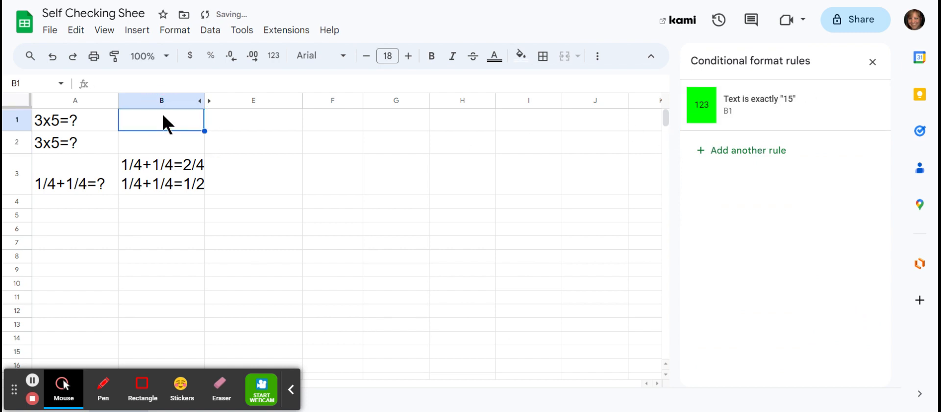
# - Cut the line 1/4+1/4=2/4 out of cell B3, keeping the 1/4+1/4=1/2 line
pyautogui.click(178, 165)
pyautogui.tripleClick(173, 163)
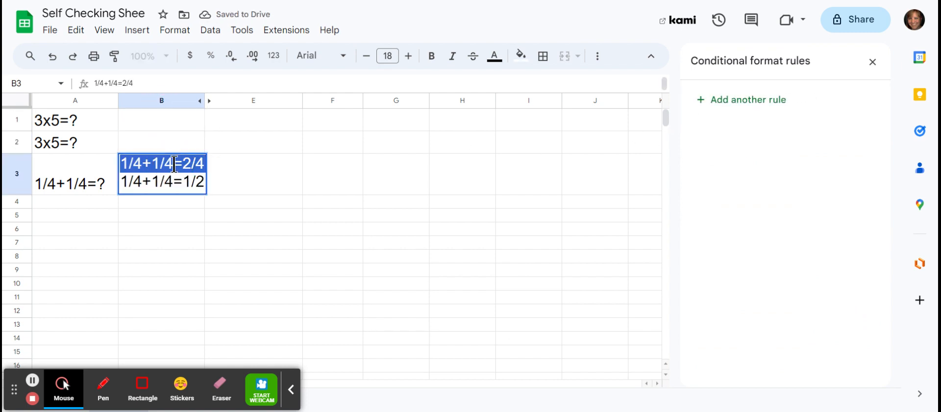
pyautogui.press('Delete')
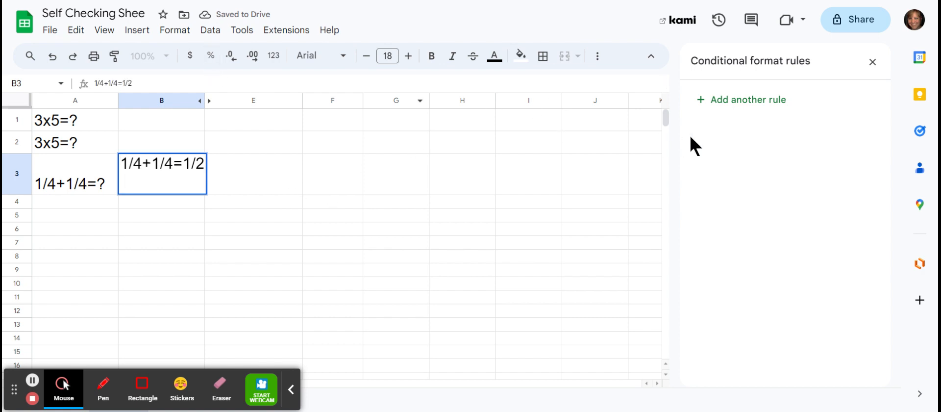
# - Add a conditional formatting rule for cell B3 with the condition Text is exactly 1/4+1/4=2/4
pyautogui.click(724, 104)
pyautogui.click(812, 236)
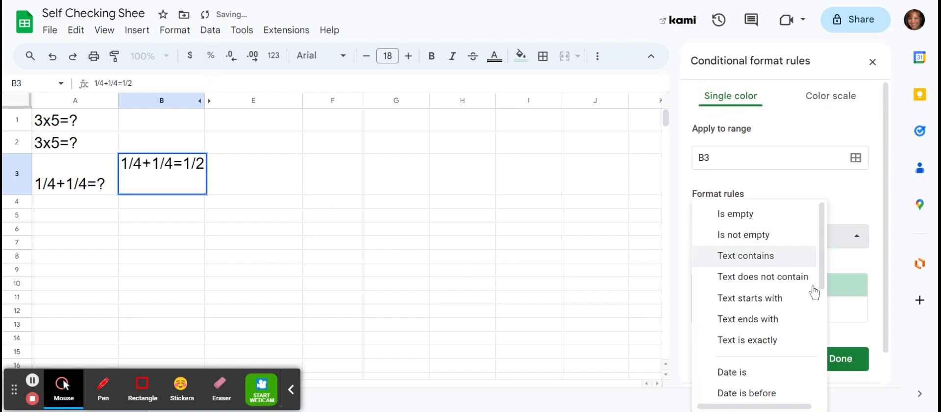
pyautogui.click(706, 349)
pyautogui.click(722, 268)
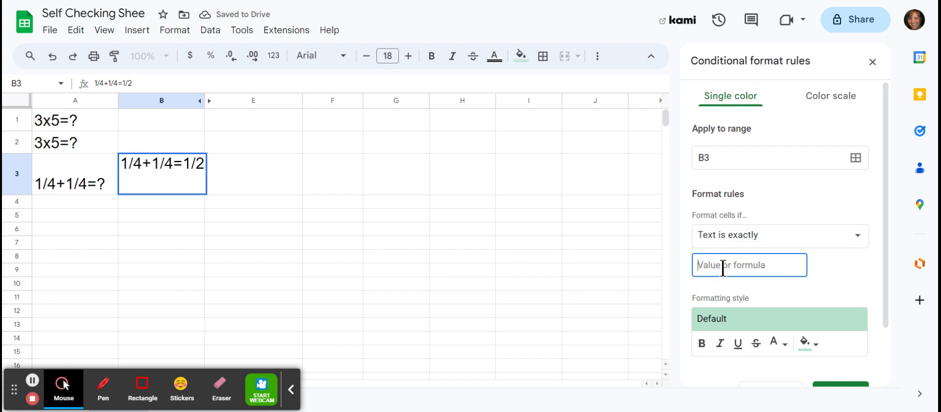
pyautogui.hotkey('ctrl', 'v')
# - Give the B3 rule for 1/4+1/4=2/4 a bright green fill, save it, and commit the edited cell
pyautogui.scroll(-3, 831, 289)
pyautogui.click(815, 282)
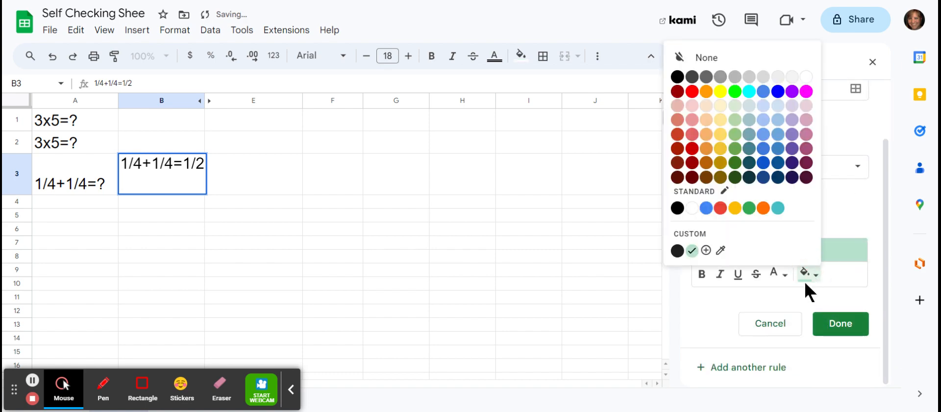
pyautogui.click(730, 93)
pyautogui.click(861, 323)
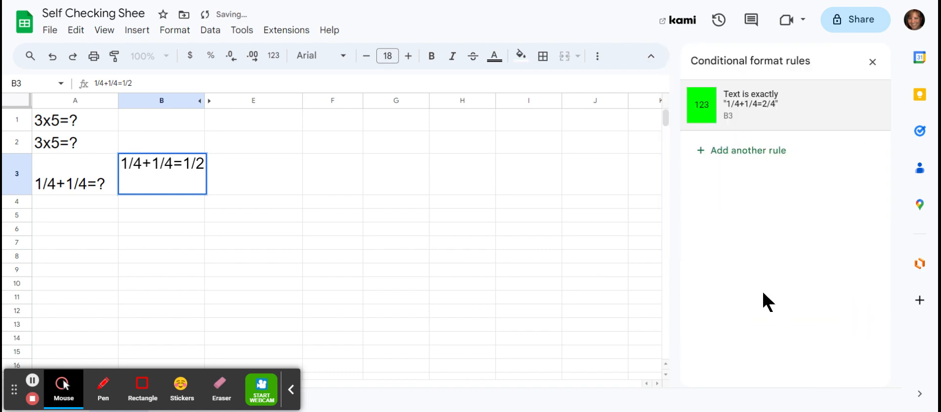
pyautogui.click(143, 184)
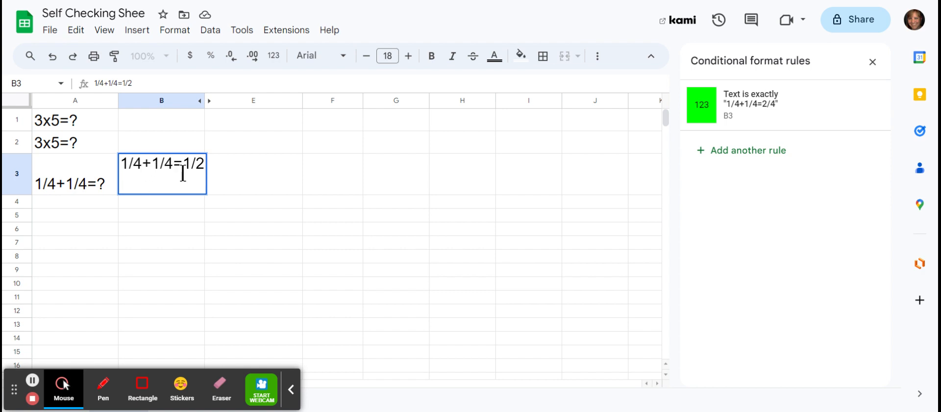
pyautogui.click(187, 220)
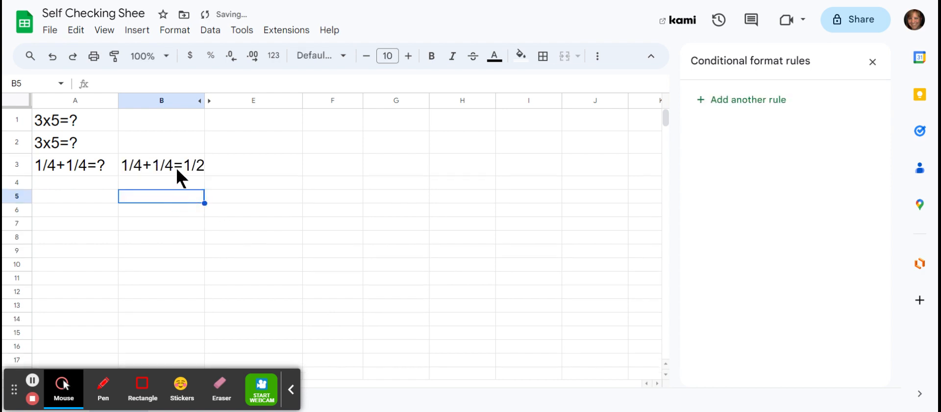
pyautogui.click(178, 167)
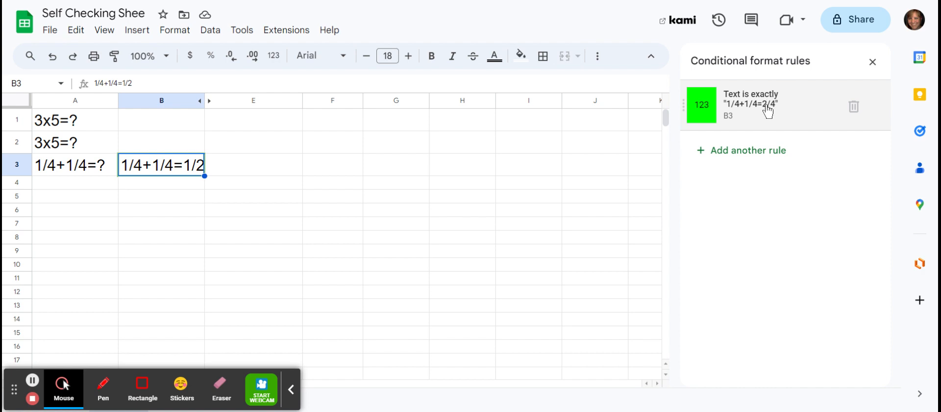
pyautogui.click(709, 156)
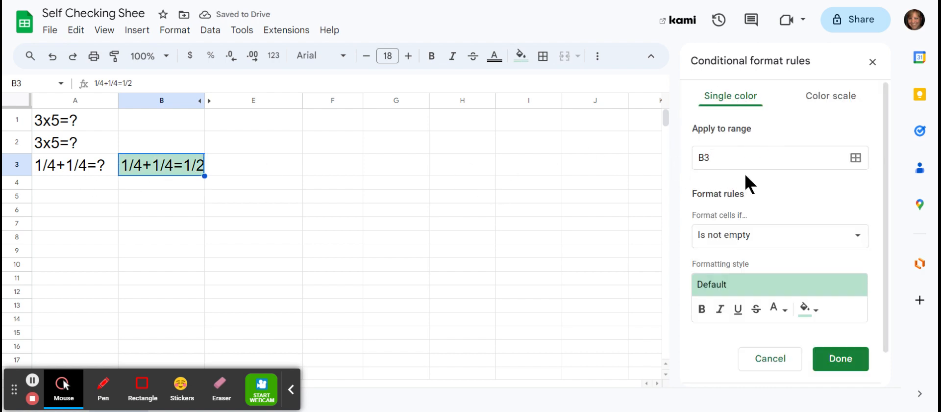
pyautogui.click(791, 358)
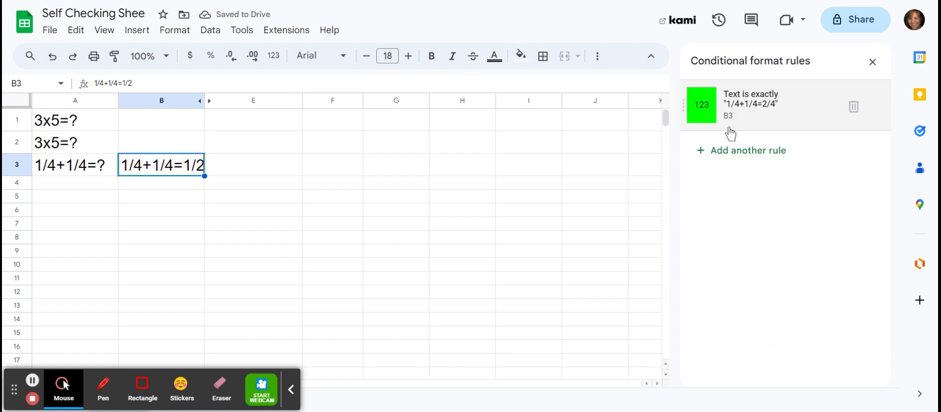
# - Add a second Text is exactly rule for cell B3, using the answer 1/4+1/4=1/2 cut from the cell as its value
pyautogui.click(725, 151)
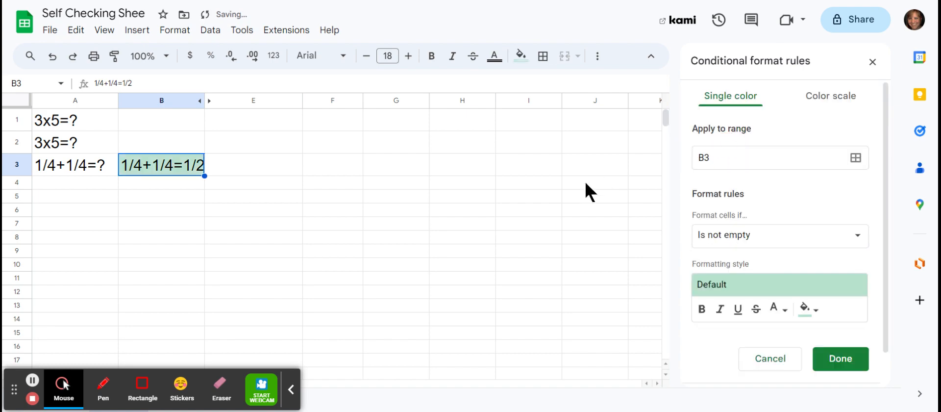
pyautogui.click(793, 240)
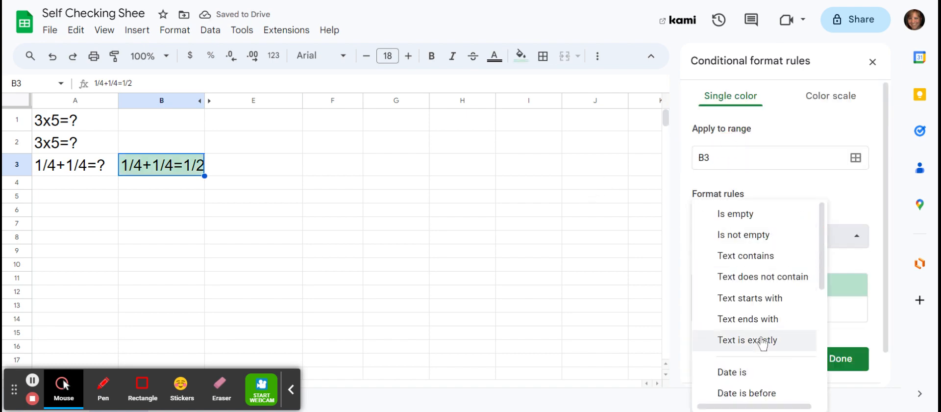
pyautogui.click(736, 339)
pyautogui.tripleClick(169, 164)
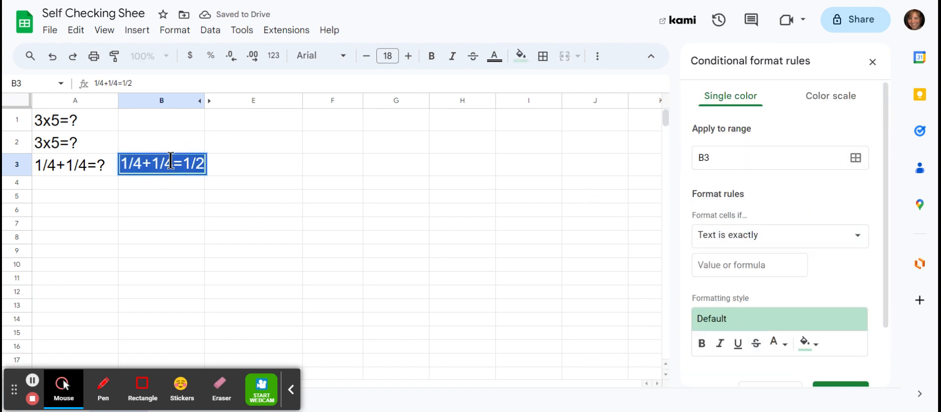
pyautogui.hotkey('ctrl', 'x')
pyautogui.click(752, 265)
pyautogui.hotkey('ctrl', 'v')
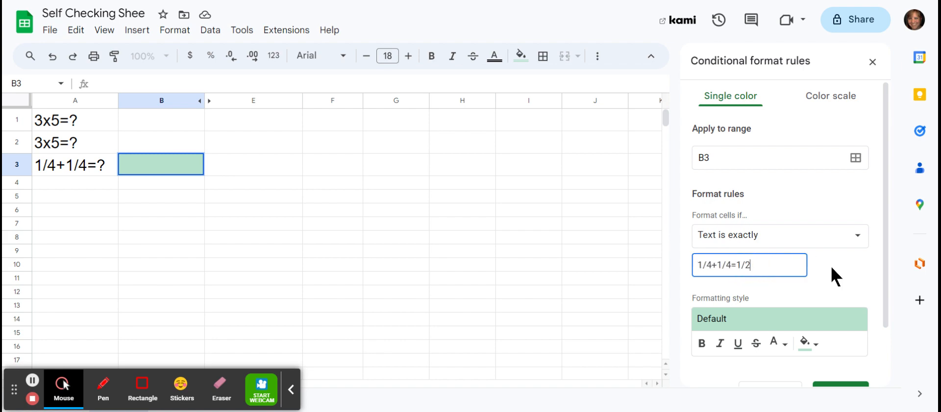
# - Give the B3 rule for 1/4+1/4=1/2 a bright green fill and save it
pyautogui.scroll(-2, 832, 267)
pyautogui.click(809, 273)
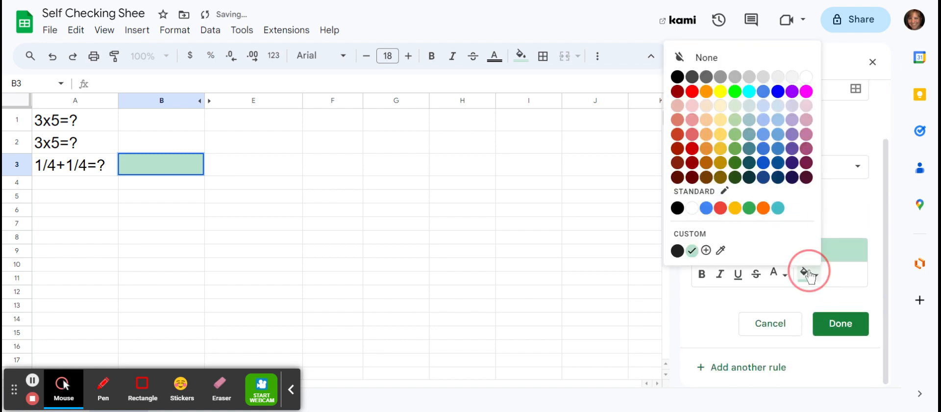
pyautogui.click(735, 92)
pyautogui.click(838, 328)
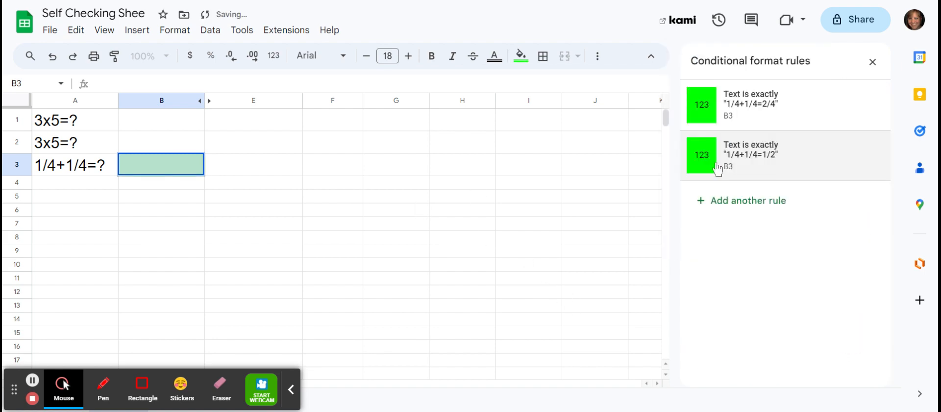
# - Review the conditional formatting rules of cells B1, B2 and B3, and close the rules list
pyautogui.click(181, 181)
pyautogui.click(178, 168)
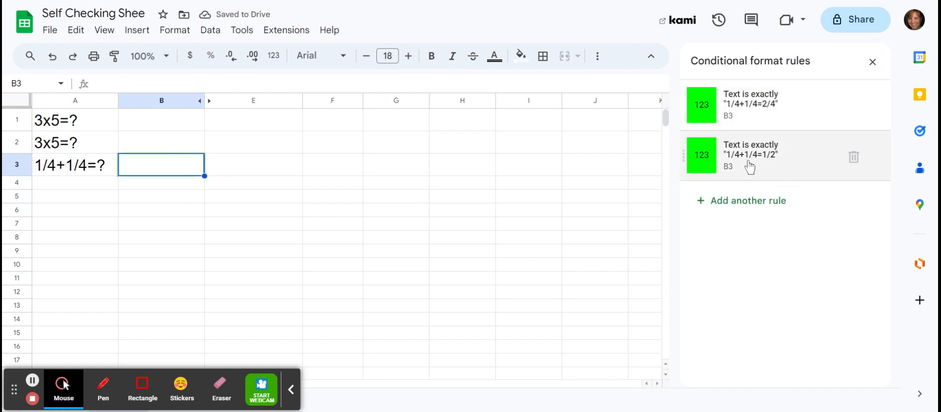
pyautogui.click(162, 120)
pyautogui.click(170, 142)
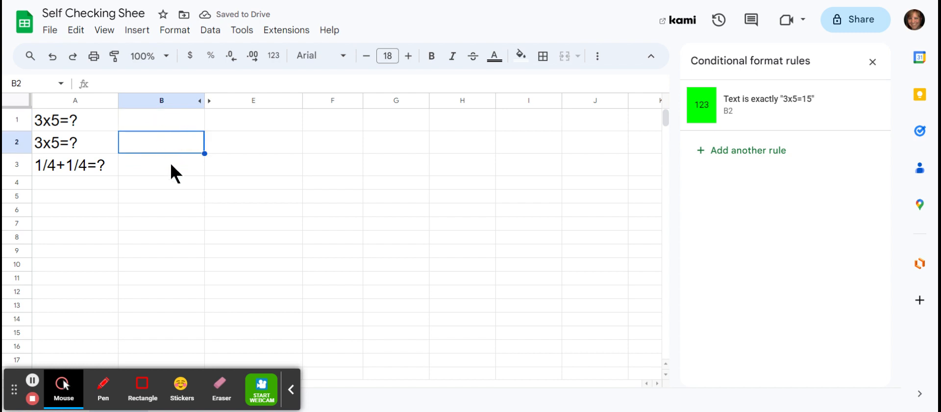
pyautogui.click(172, 172)
pyautogui.click(155, 119)
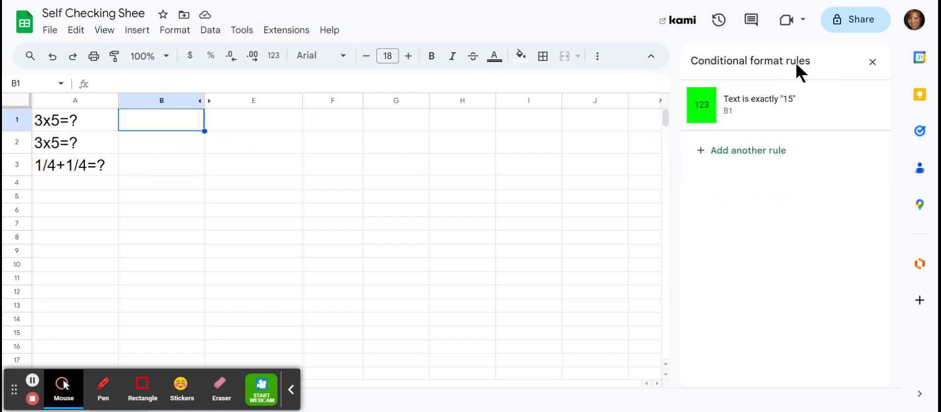
pyautogui.click(193, 141)
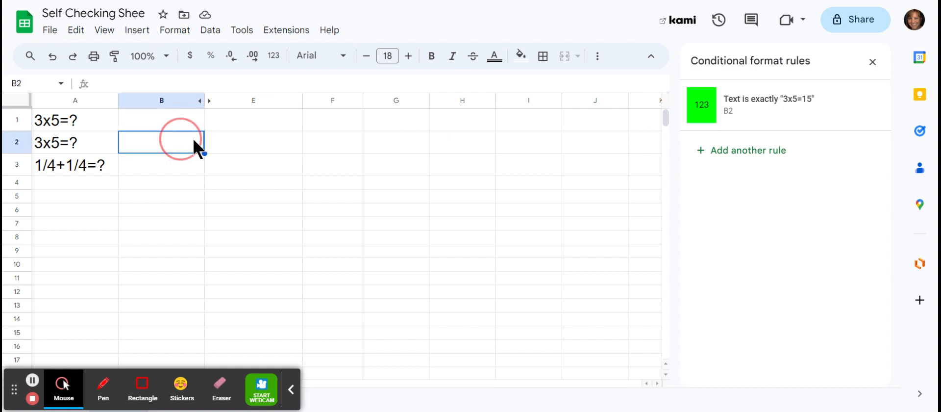
pyautogui.click(872, 63)
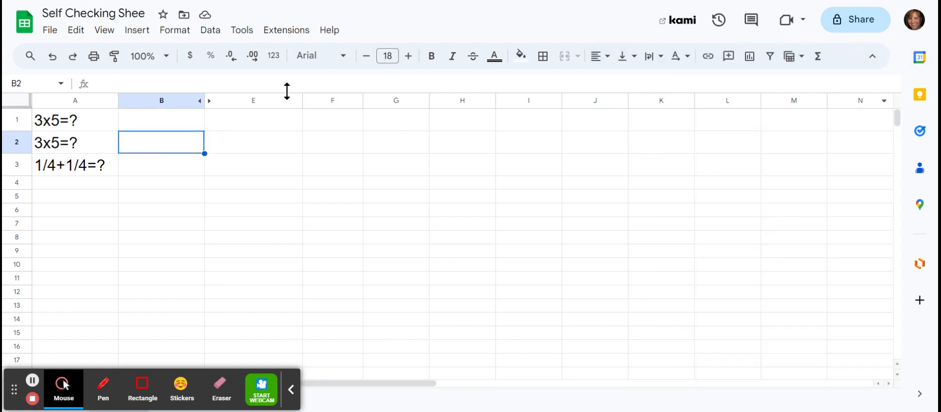
# - Enter the answer 15 in cell B1 to test its rule
pyautogui.click(162, 124)
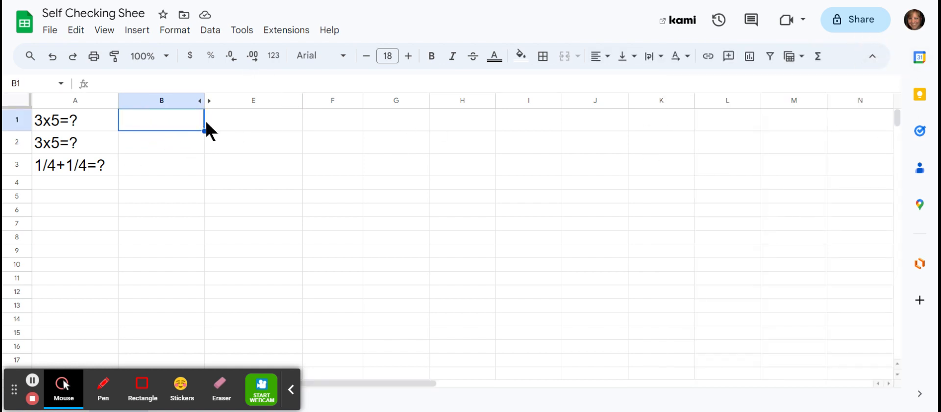
pyautogui.write('15')
pyautogui.press('Return')
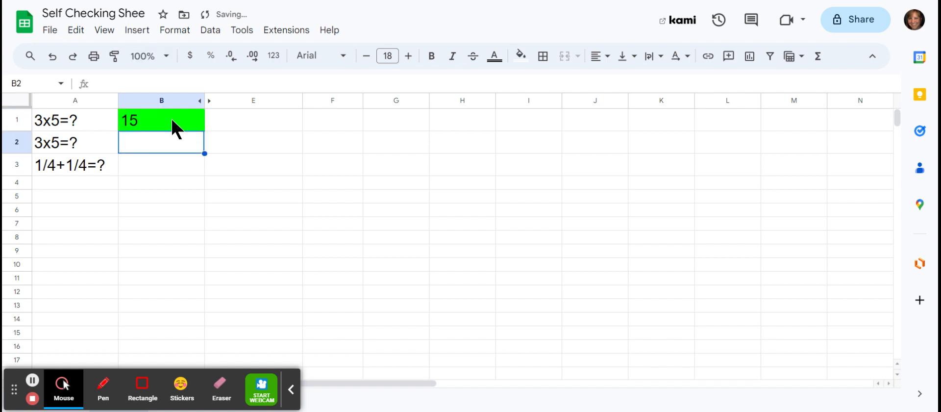
pyautogui.click(264, 119)
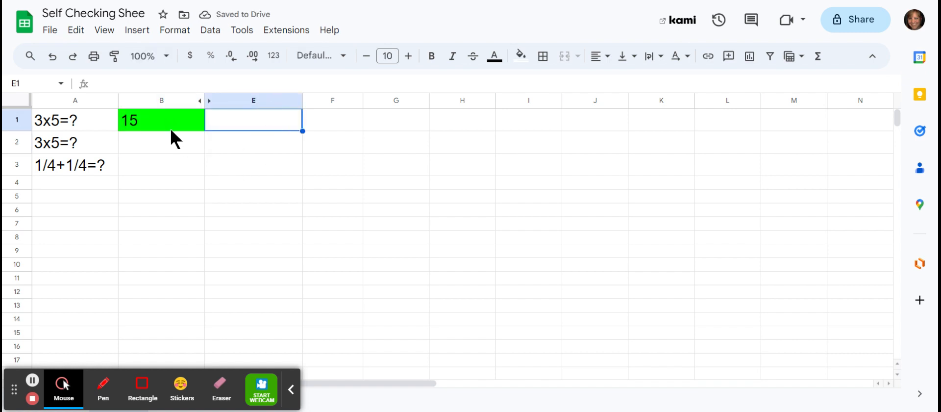
# - Enter the answer 3x5=15 in cell B2 to test its rule
pyautogui.click(171, 143)
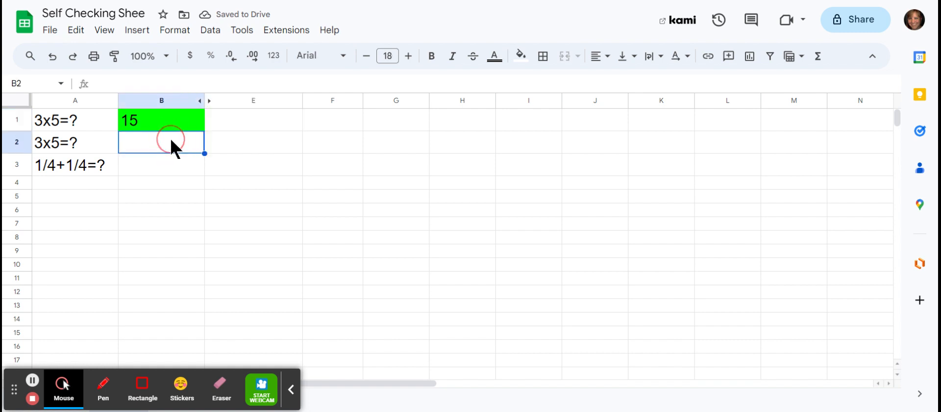
pyautogui.write('3x')
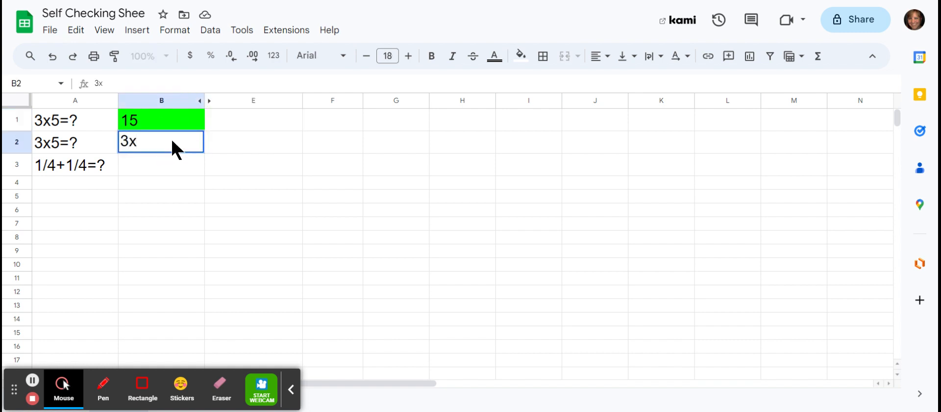
pyautogui.write('5=15')
pyautogui.press('Return')
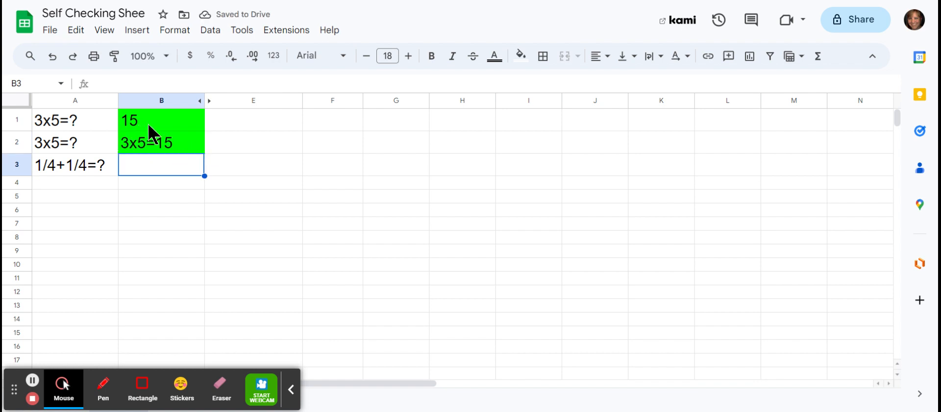
# - Enter the answer 1/4+1/4=1/2 in cell B3 to test its rule
pyautogui.write('1/')
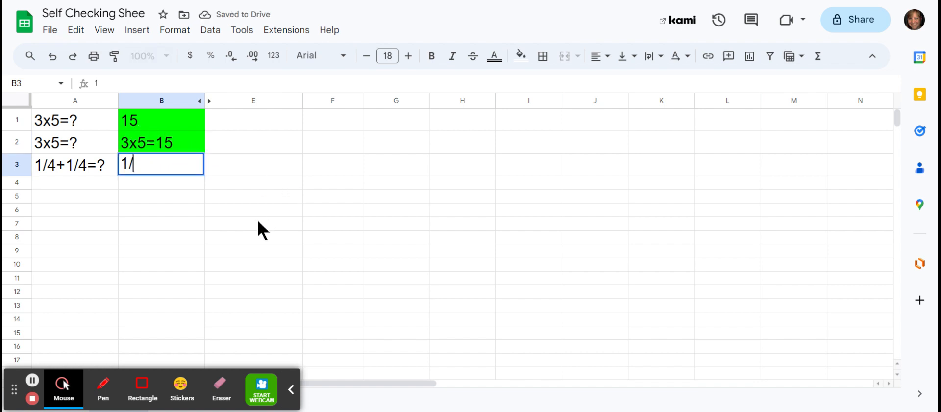
pyautogui.write('4+')
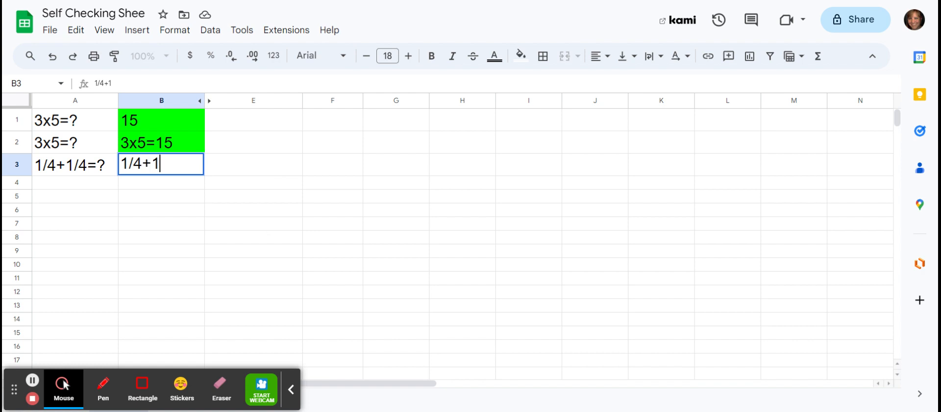
pyautogui.write('1/4')
pyautogui.write('=1/2')
pyautogui.press('Return')
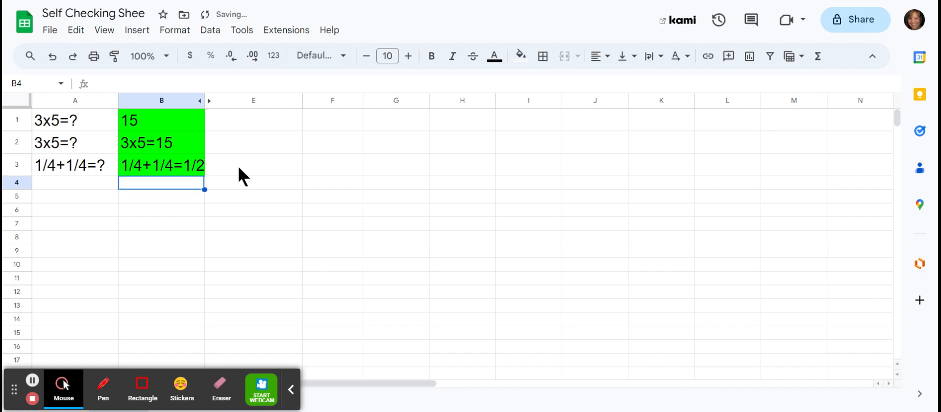